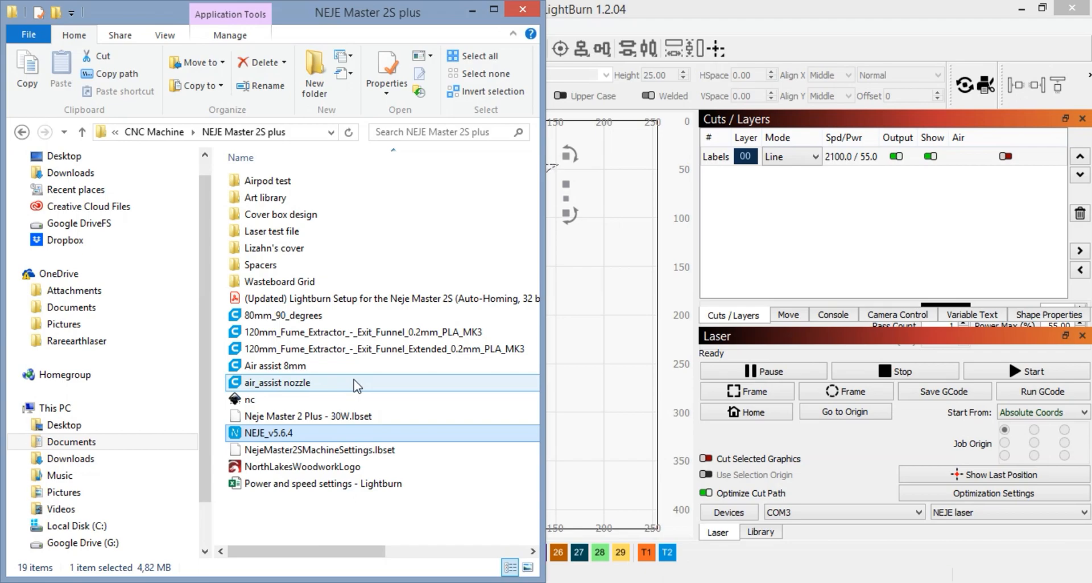
# Step: Open NEJE_v5.6.4 from the NEJE Master 2S plus folder and look through its Tutorial, Photo Gallery, CNC and OnlineGcode pages
pyautogui.doubleClick(319, 435)
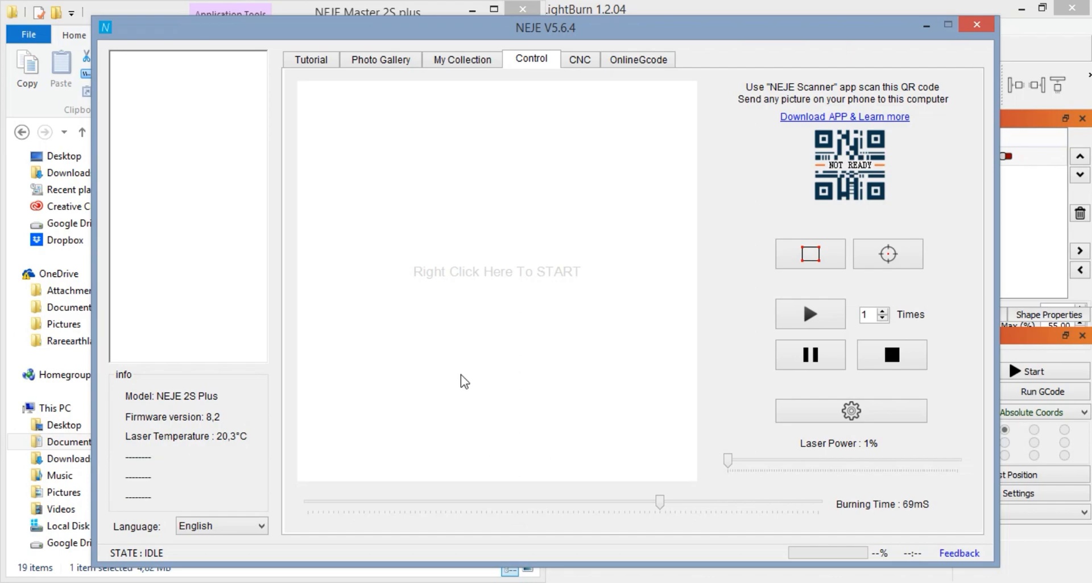
pyautogui.click(320, 64)
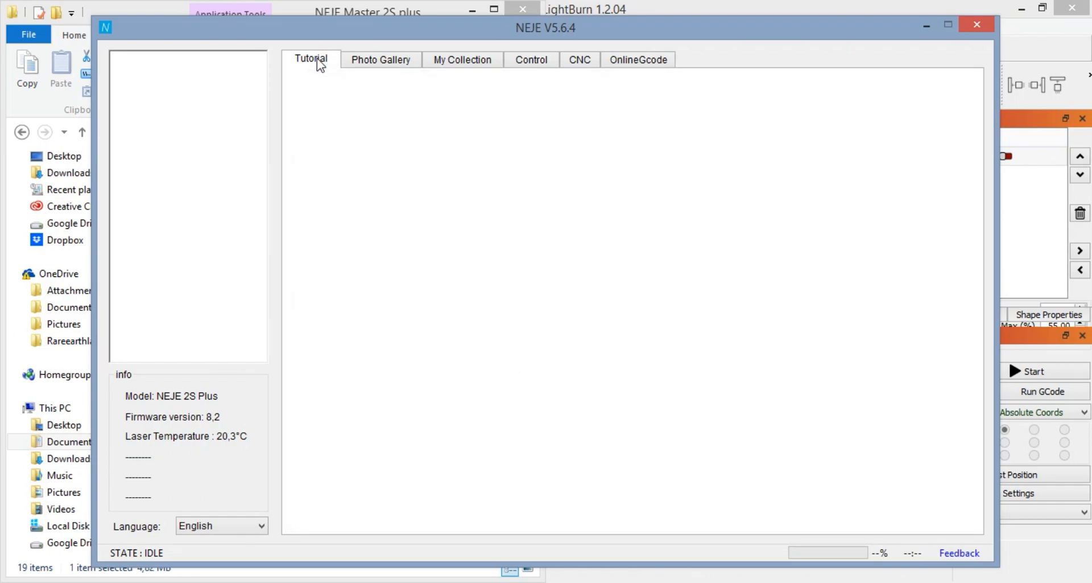
pyautogui.click(387, 67)
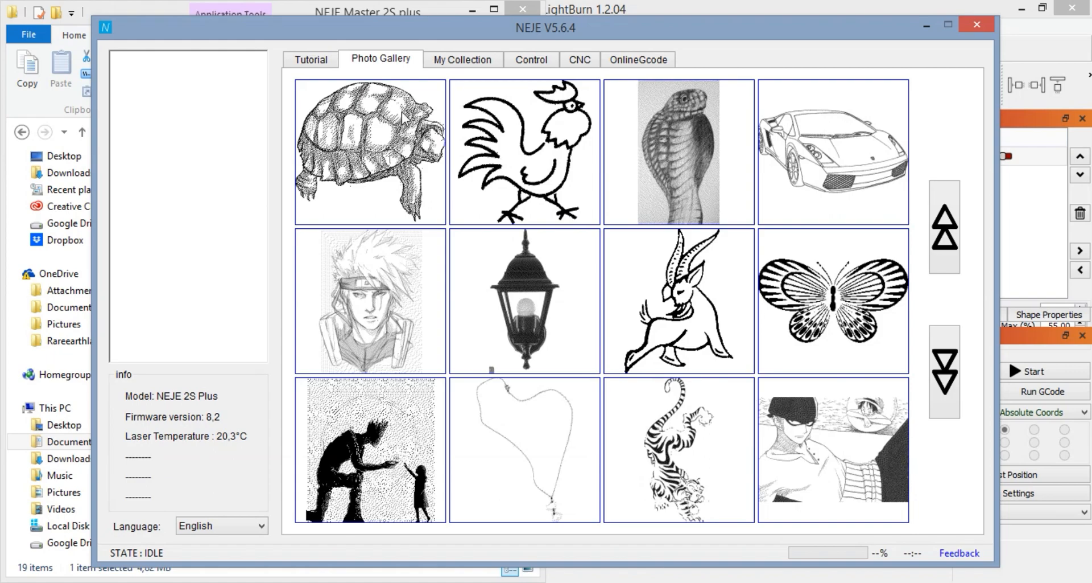
pyautogui.click(580, 60)
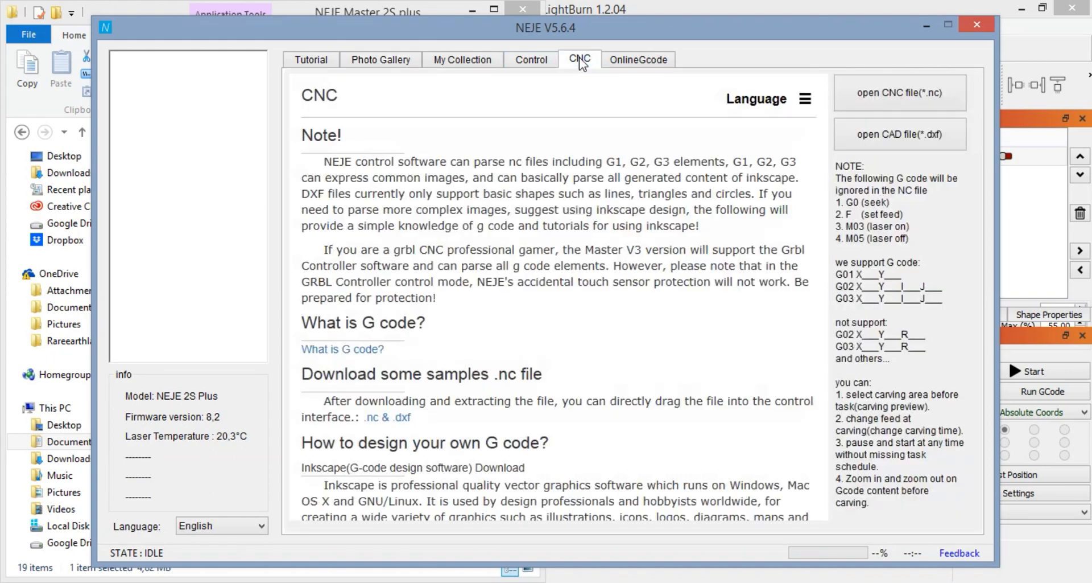
pyautogui.click(617, 62)
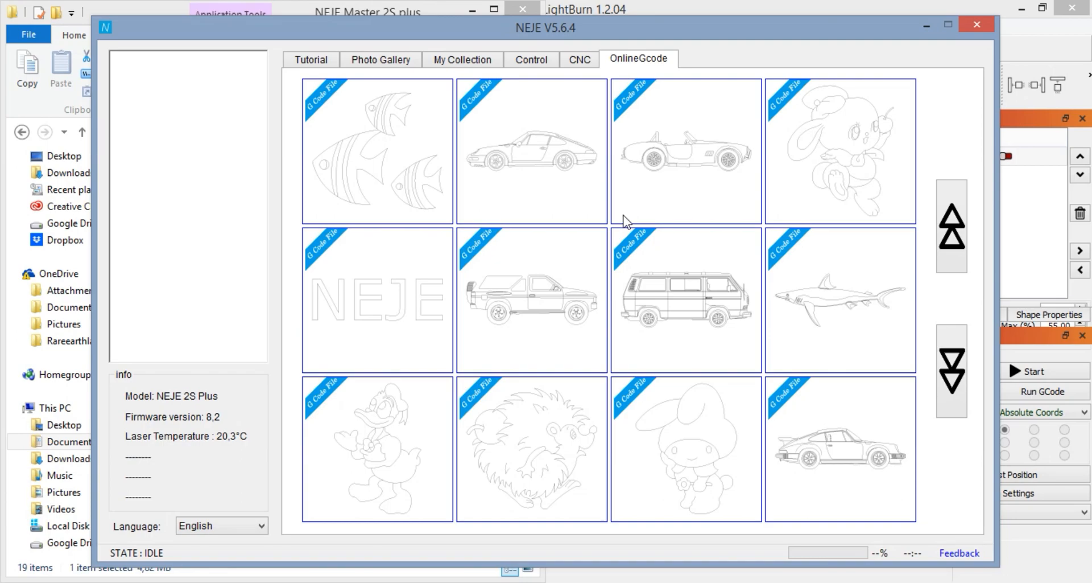
pyautogui.click(581, 60)
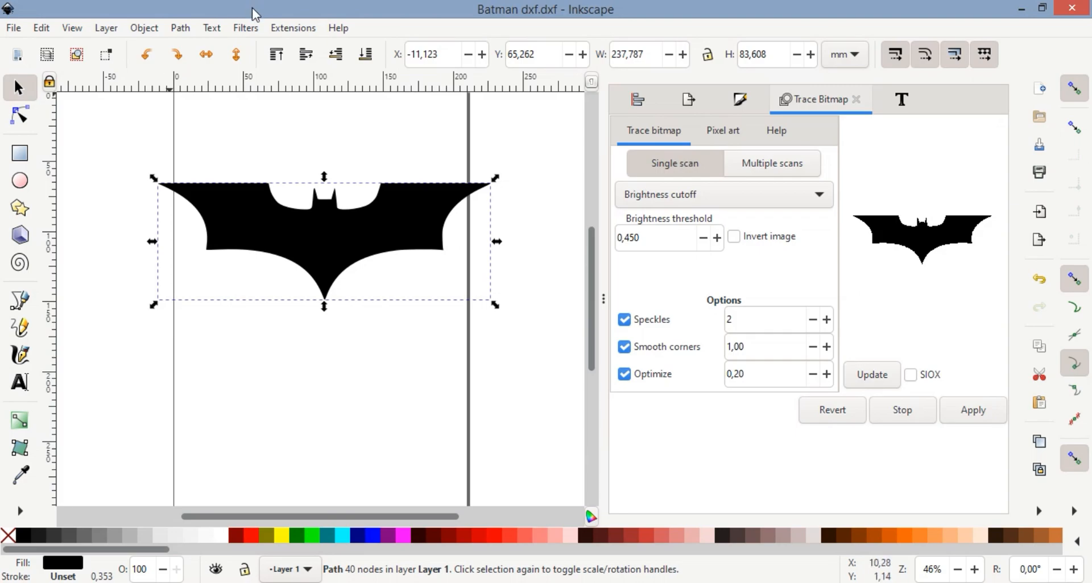
# Step: In Inkscape, look at the Gcodetools extension commands for converting a path to G-code
pyautogui.click(288, 31)
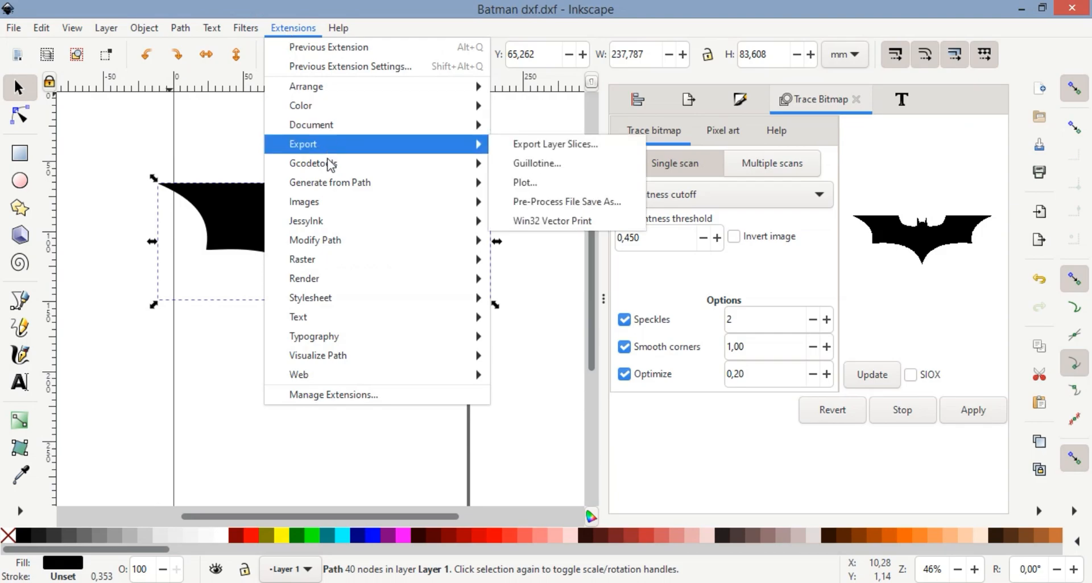
pyautogui.moveTo(341, 163)
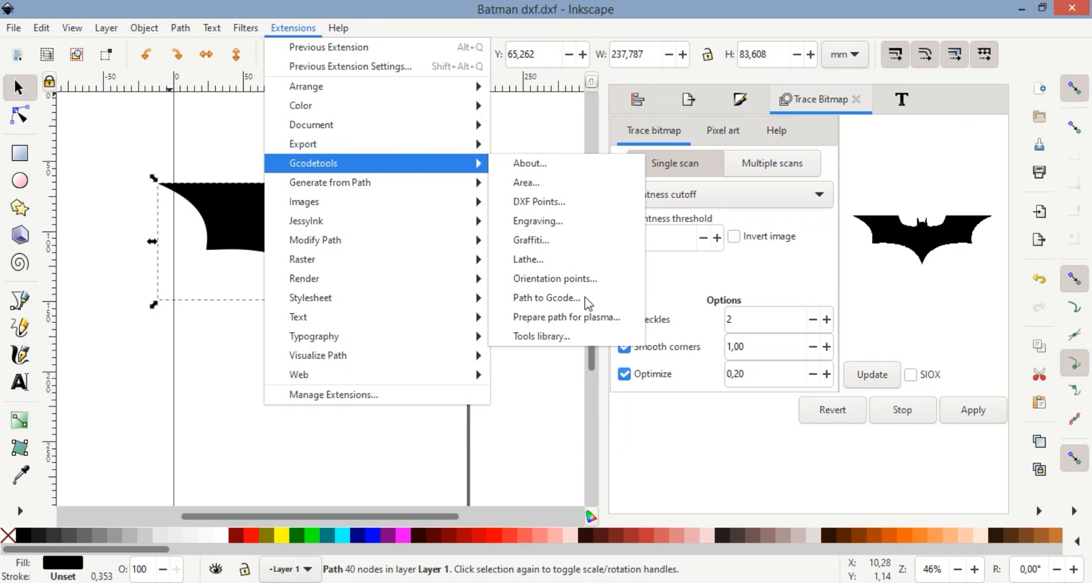
pyautogui.click(556, 410)
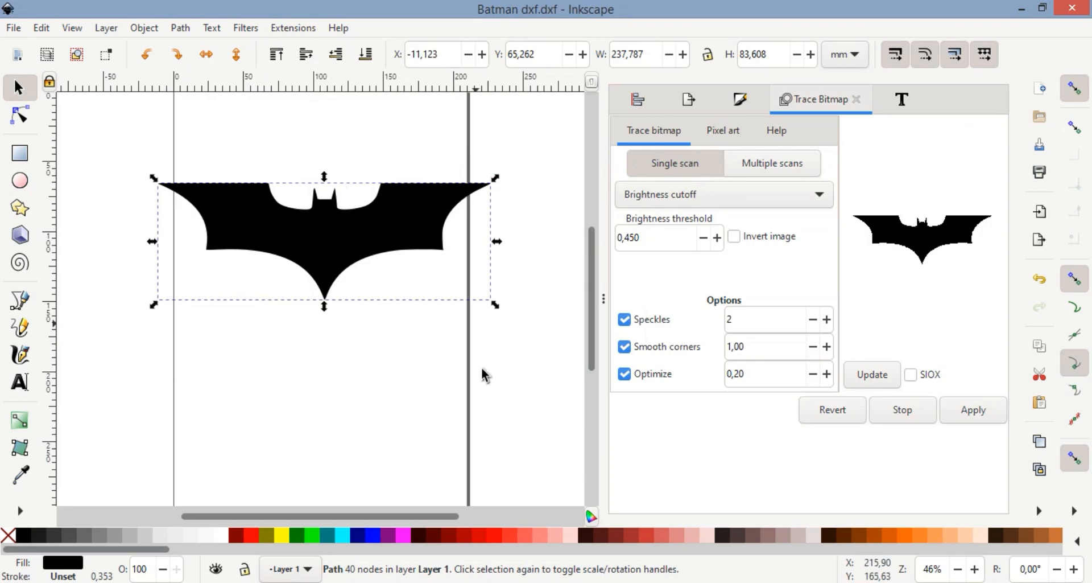
# Step: Switch back to the NEJE software and load the NEJE lettering from the online G-code library
pyautogui.click(640, 581)
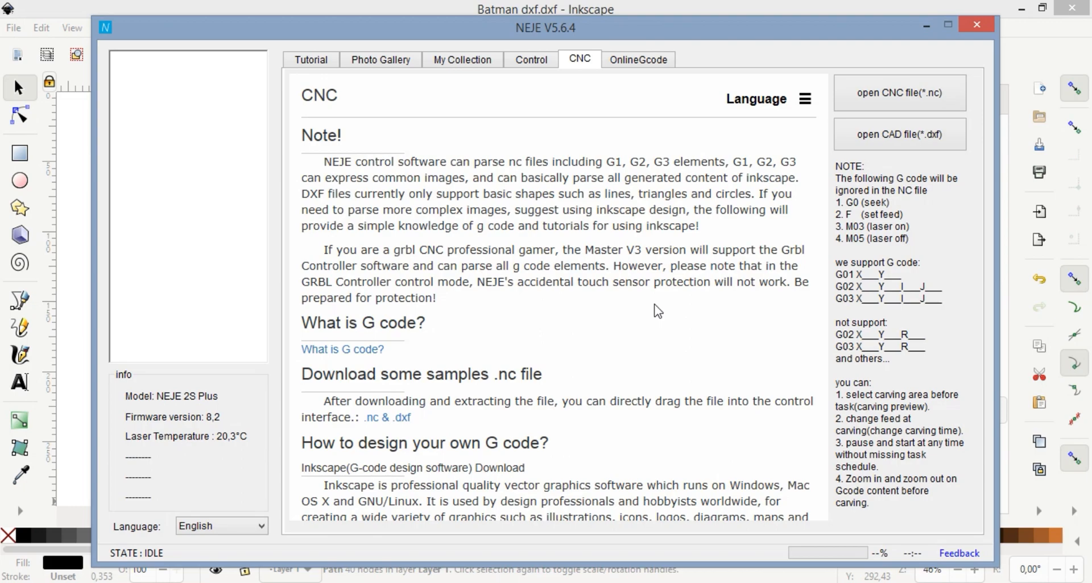
pyautogui.click(531, 62)
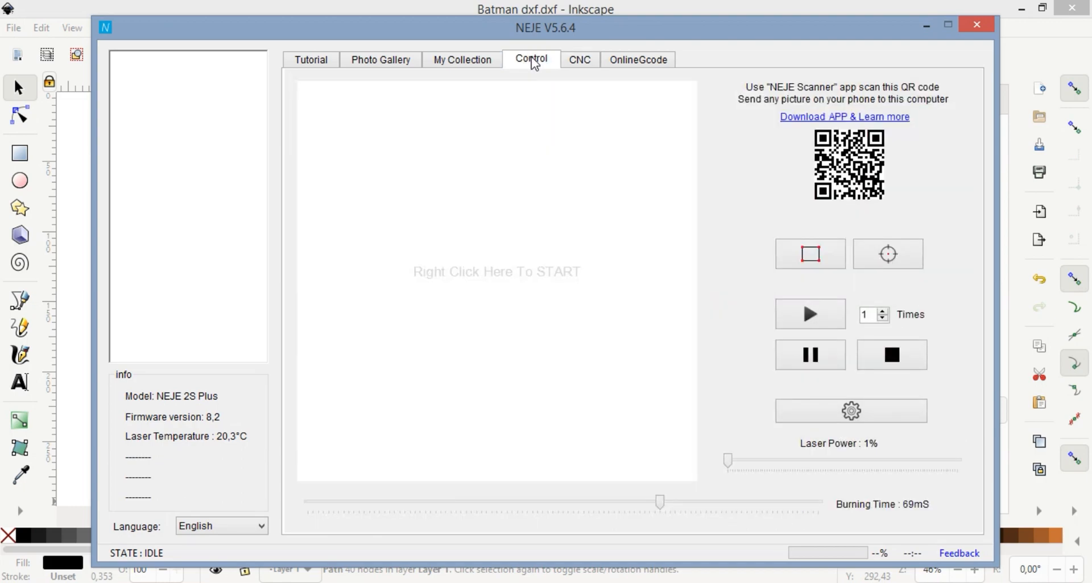
pyautogui.click(630, 70)
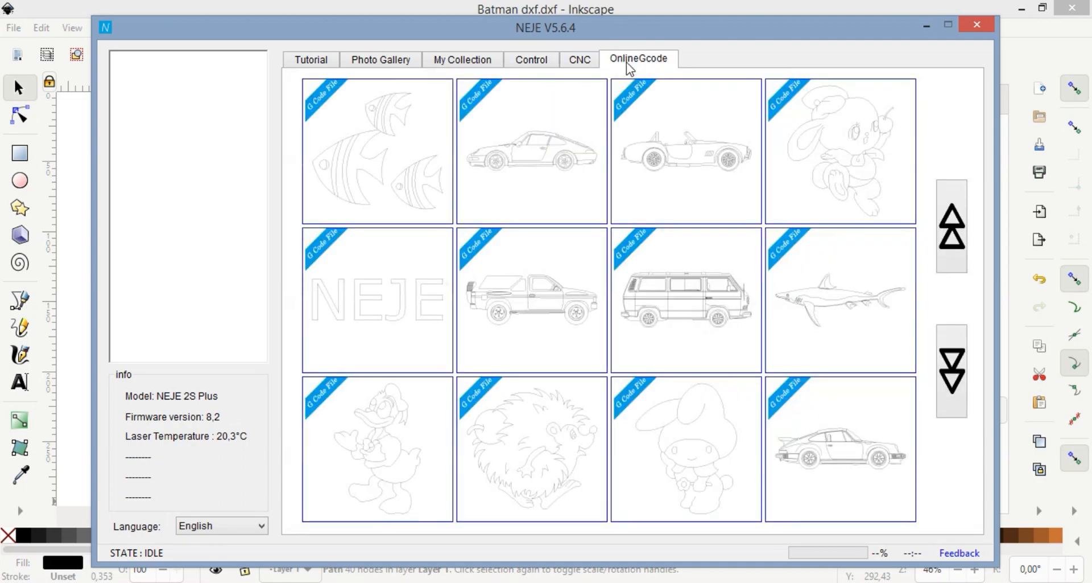
pyautogui.click(381, 296)
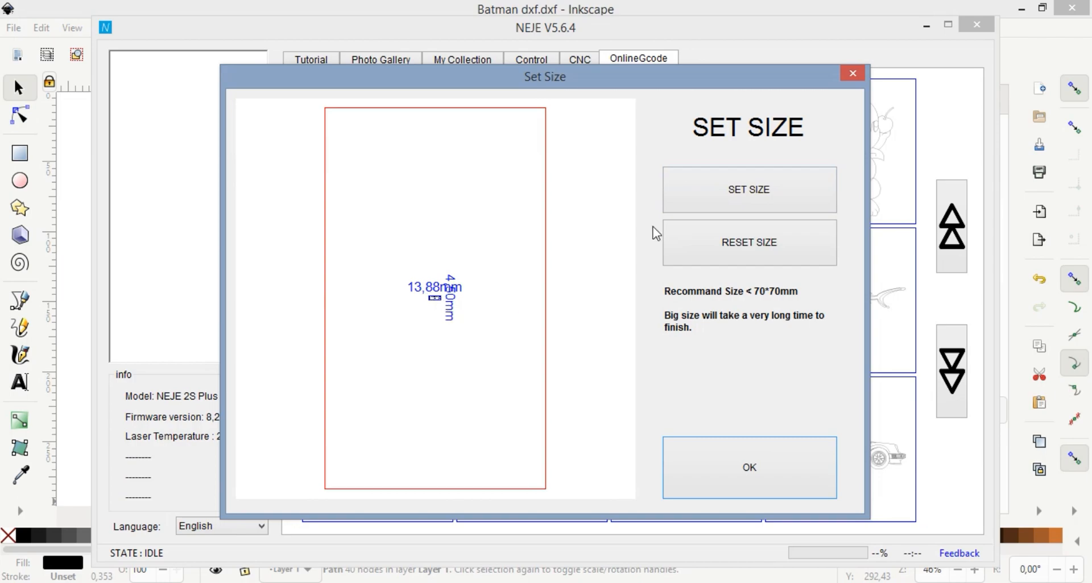
# Step: Set the width of the NEJE lettering to 60 mm and accept the size
pyautogui.click(724, 188)
pyautogui.moveTo(595, 279); pyautogui.dragTo(500, 282)
pyautogui.write('60')
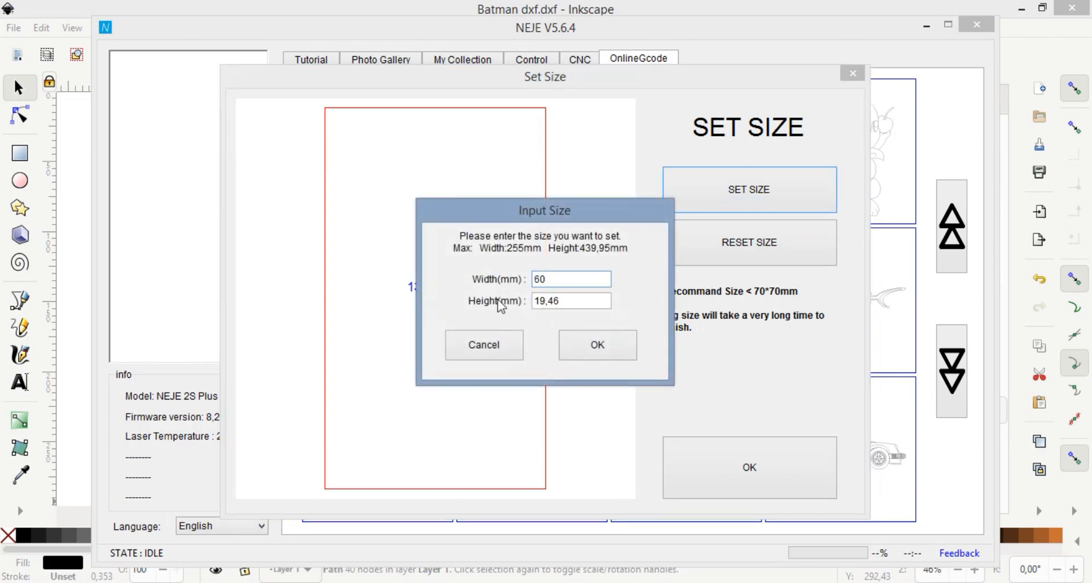
pyautogui.click(612, 347)
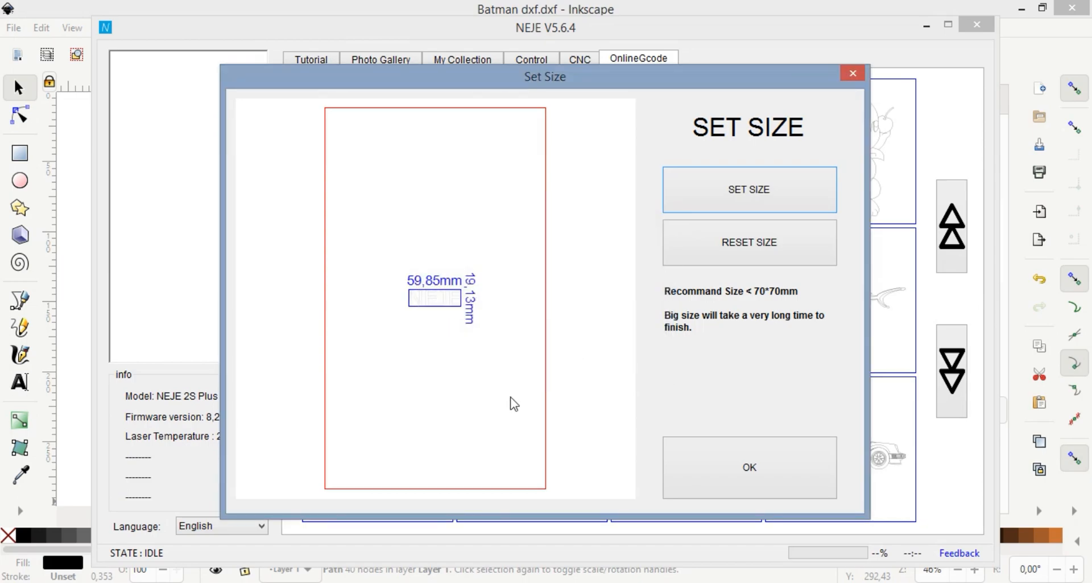
pyautogui.click(762, 467)
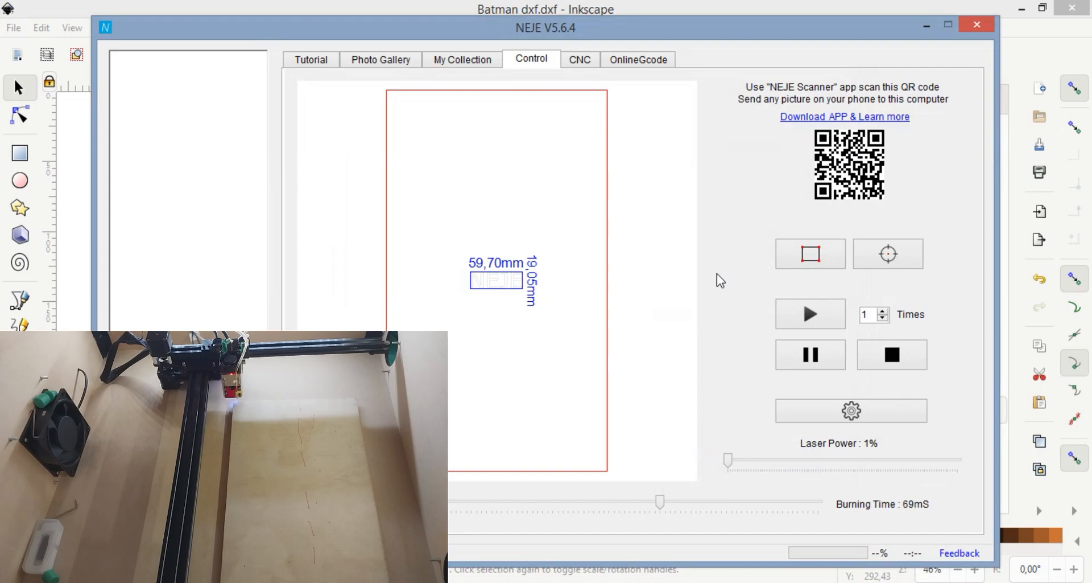
# Step: Preview the lettering's engraving location, shift it up the work area in 10.0 mm increments and lower the preview slider
pyautogui.click(813, 256)
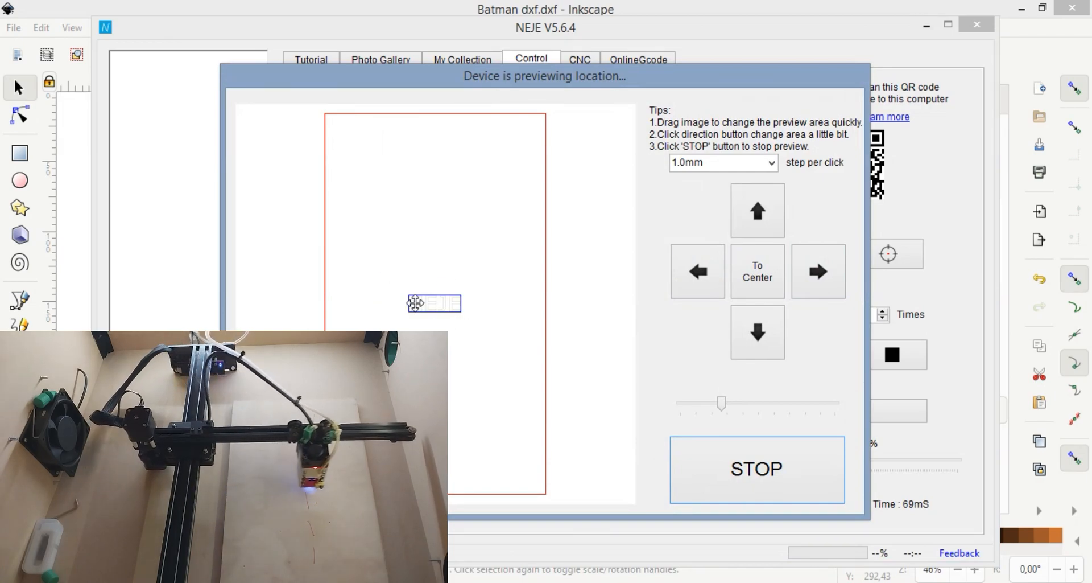
pyautogui.click(763, 477)
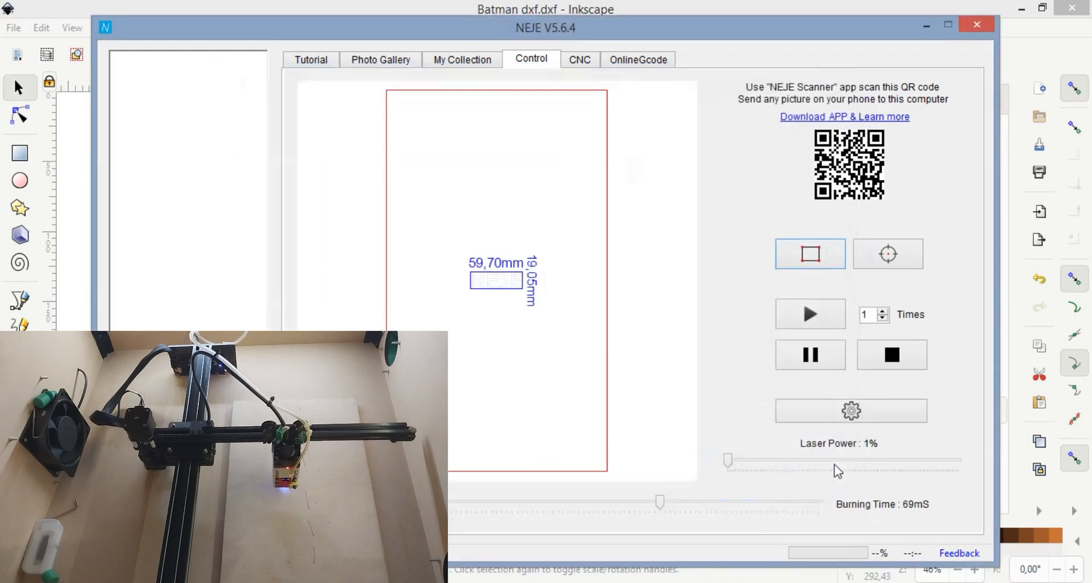
pyautogui.click(807, 261)
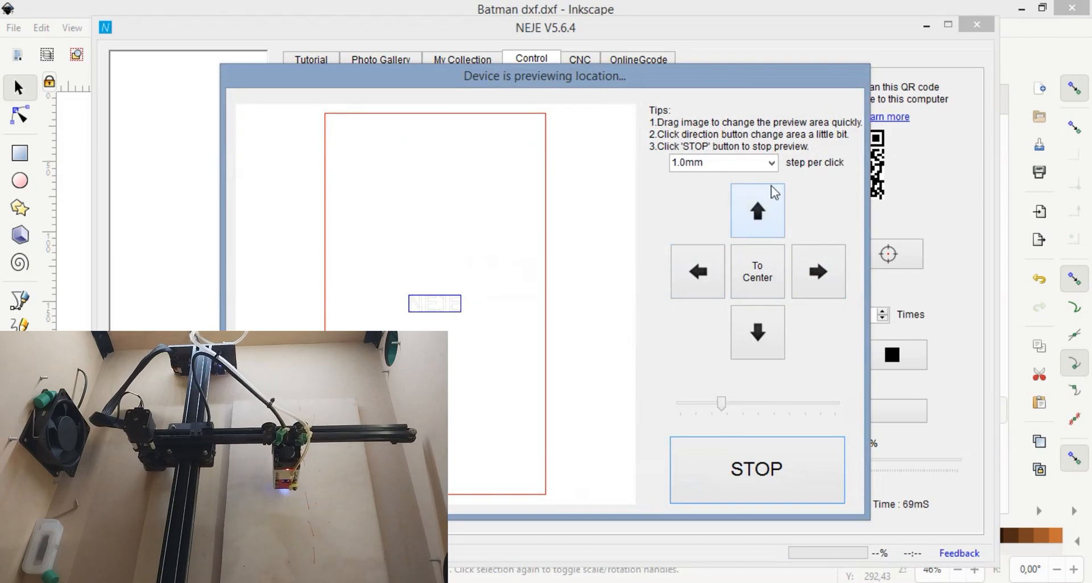
pyautogui.click(772, 163)
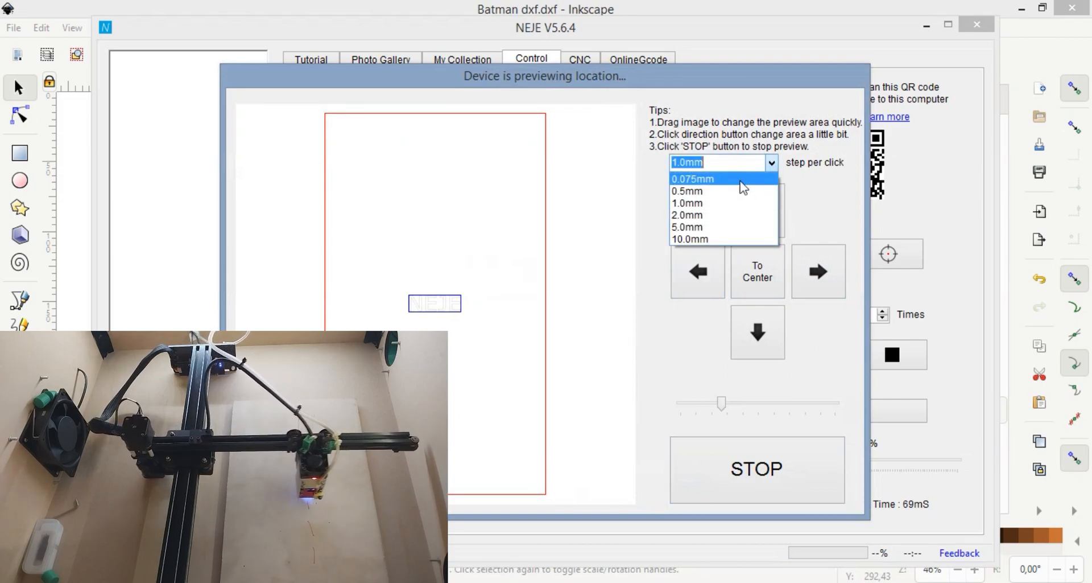
pyautogui.click(708, 239)
pyautogui.click(748, 228)
pyautogui.click(749, 228)
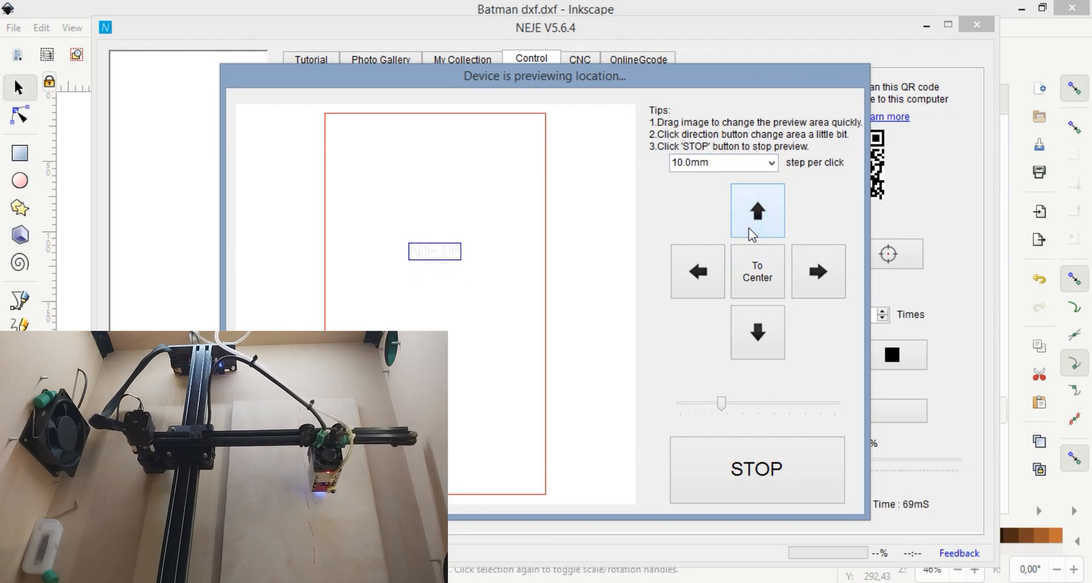
pyautogui.click(749, 228)
pyautogui.click(748, 228)
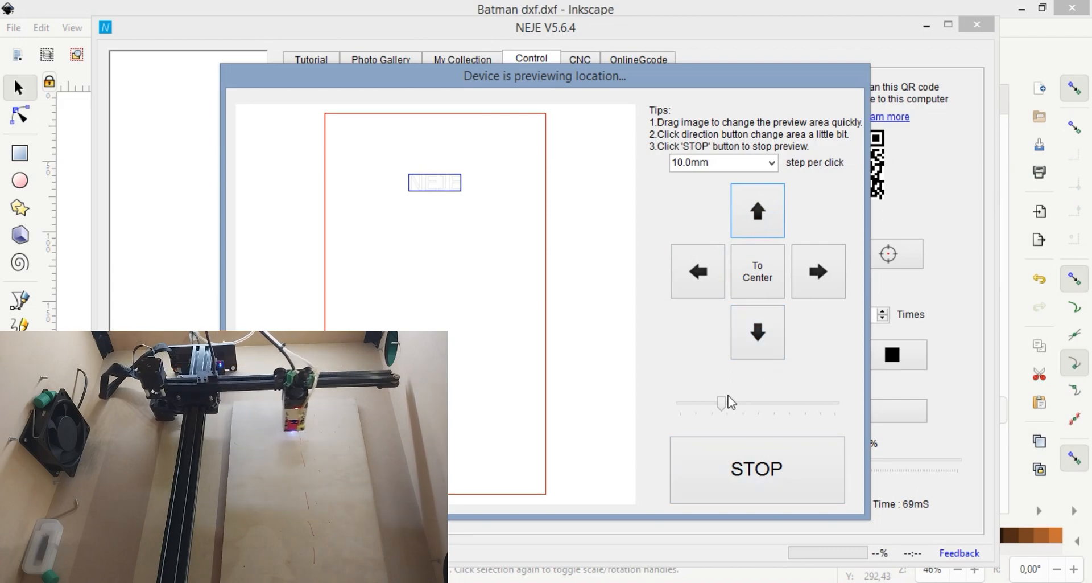
pyautogui.moveTo(721, 403); pyautogui.dragTo(694, 412)
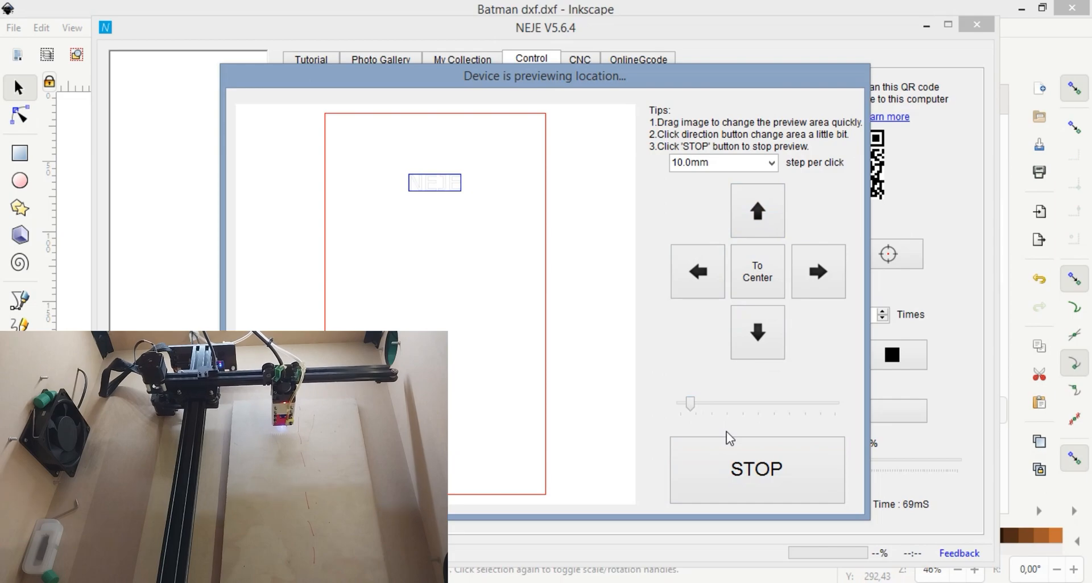
pyautogui.click(749, 476)
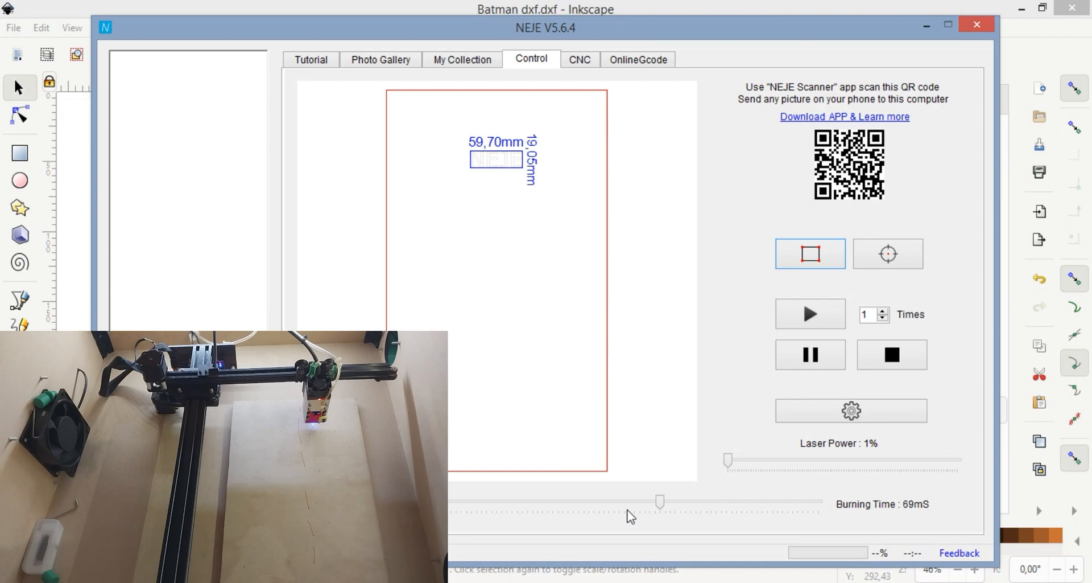
# Step: Start the engraving with a burning time of 83 mS and a laser power of 42%
pyautogui.moveTo(660, 505)
pyautogui.mouseDown()
pyautogui.moveTo(690, 518)
pyautogui.moveTo(747, 512)
pyautogui.moveTo(502, 512)
pyautogui.moveTo(718, 521)
pyautogui.moveTo(734, 502)
pyautogui.mouseUp()
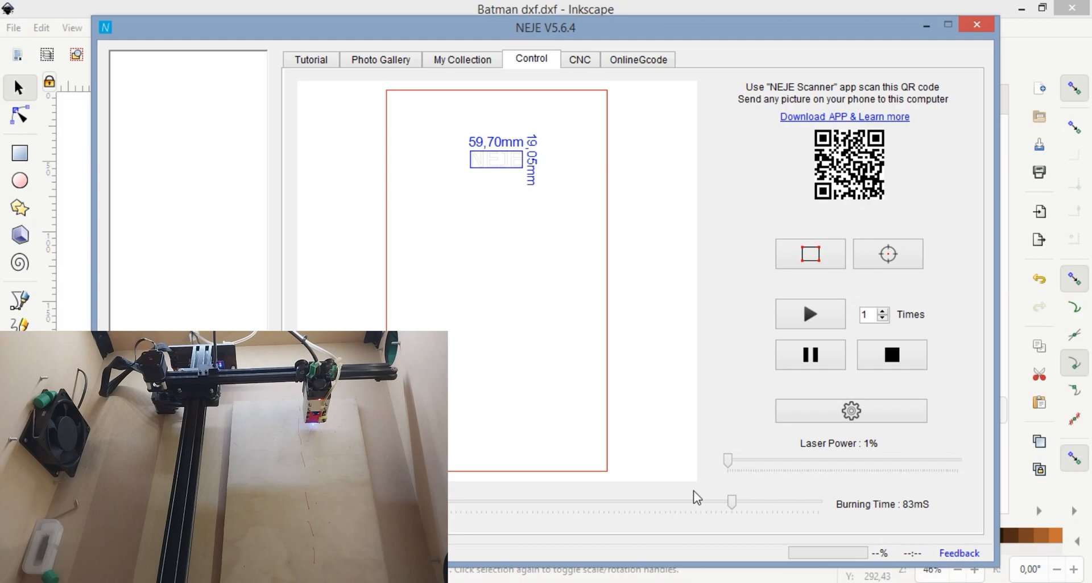
pyautogui.moveTo(728, 460); pyautogui.dragTo(824, 463)
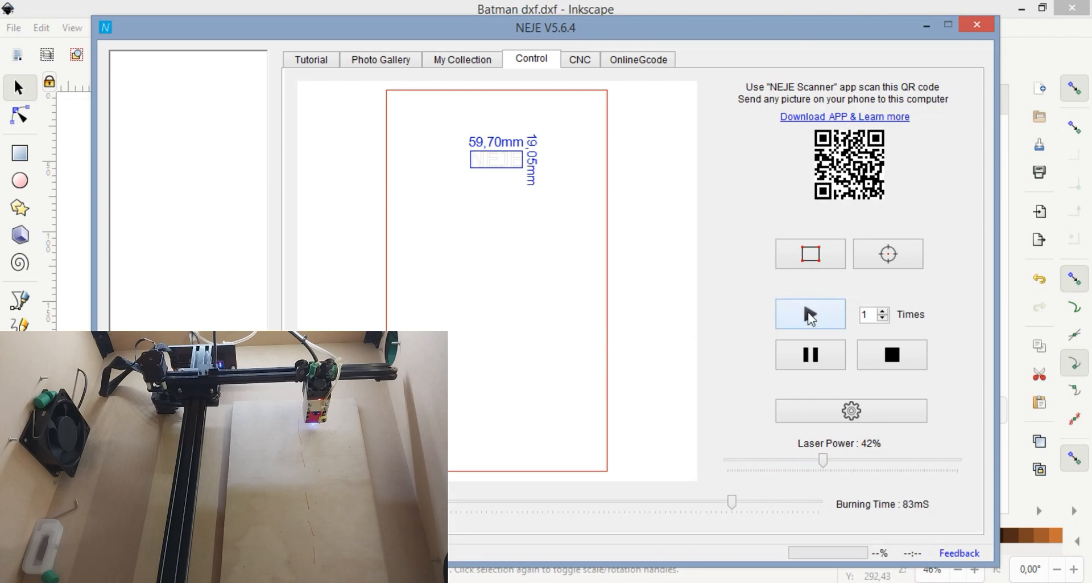
pyautogui.click(811, 314)
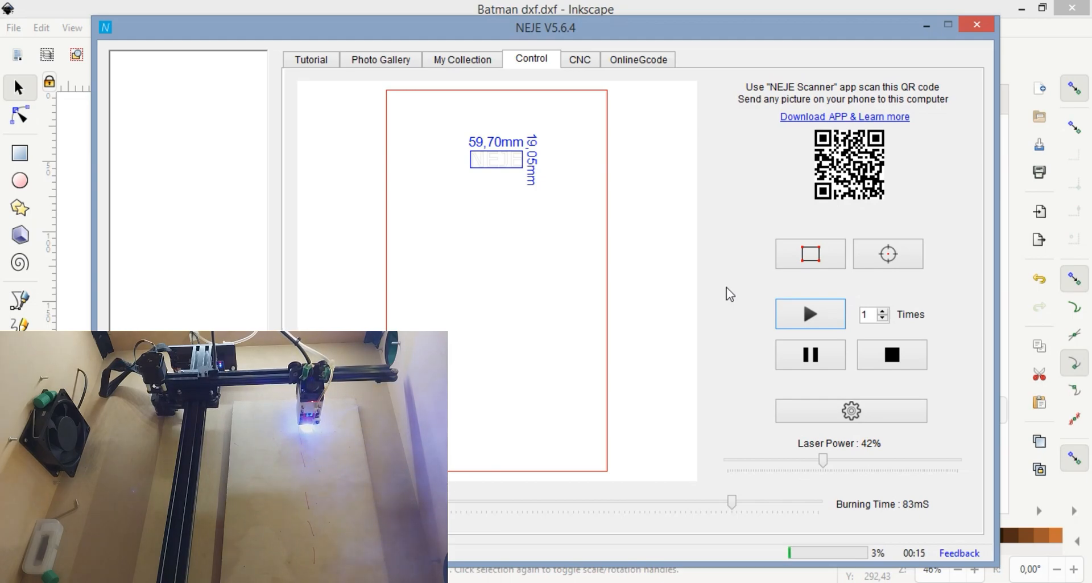
# Step: Abort the running carving and close the NEJE software
pyautogui.click(892, 353)
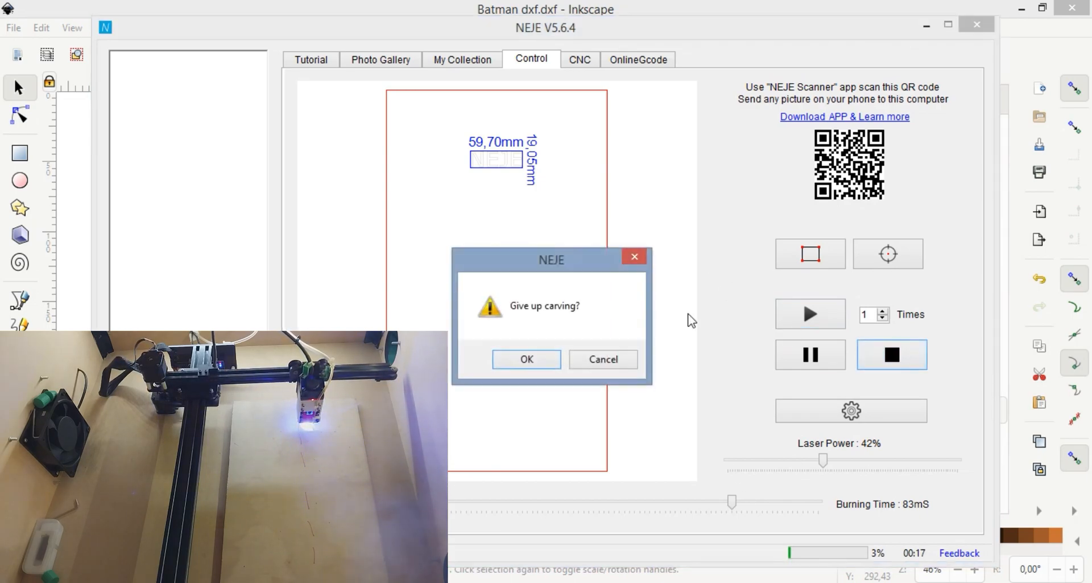
pyautogui.click(543, 360)
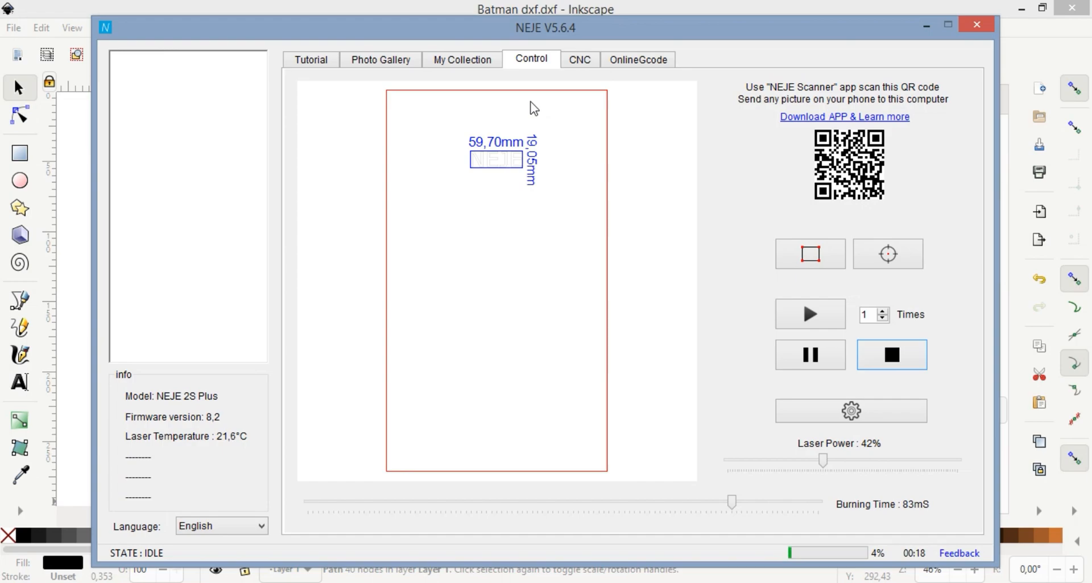
pyautogui.click(978, 27)
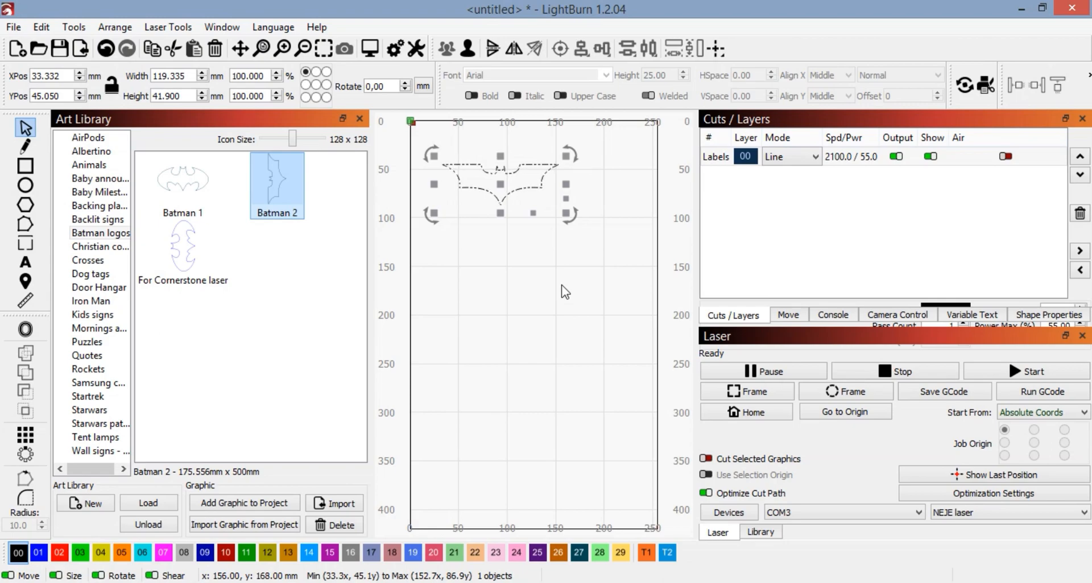
# Step: In LightBurn, delete the Batman outline from the workspace and select COM4 as the laser's port
pyautogui.press('Delete')
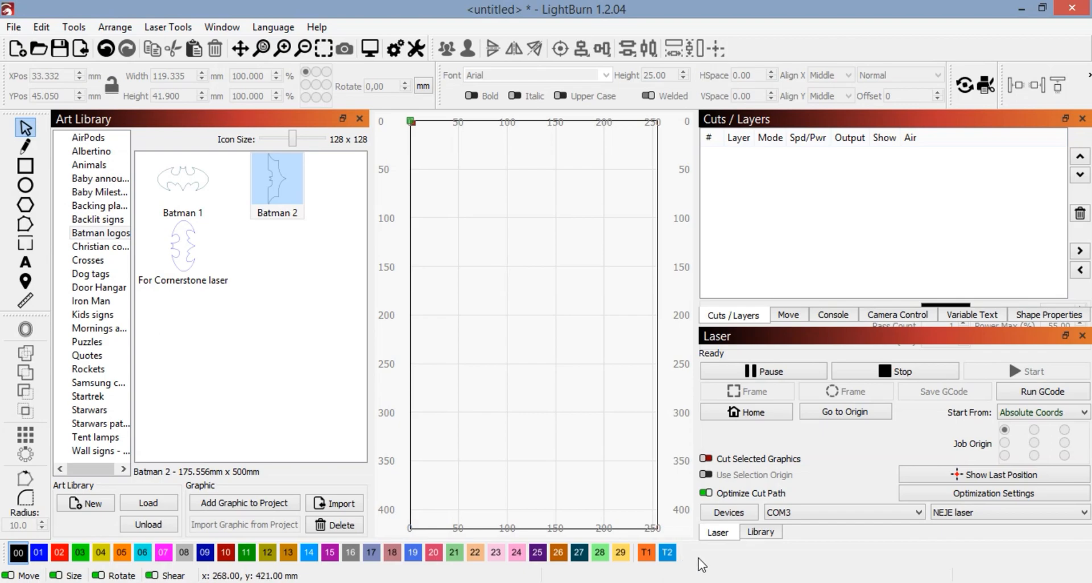
pyautogui.click(857, 514)
pyautogui.click(814, 534)
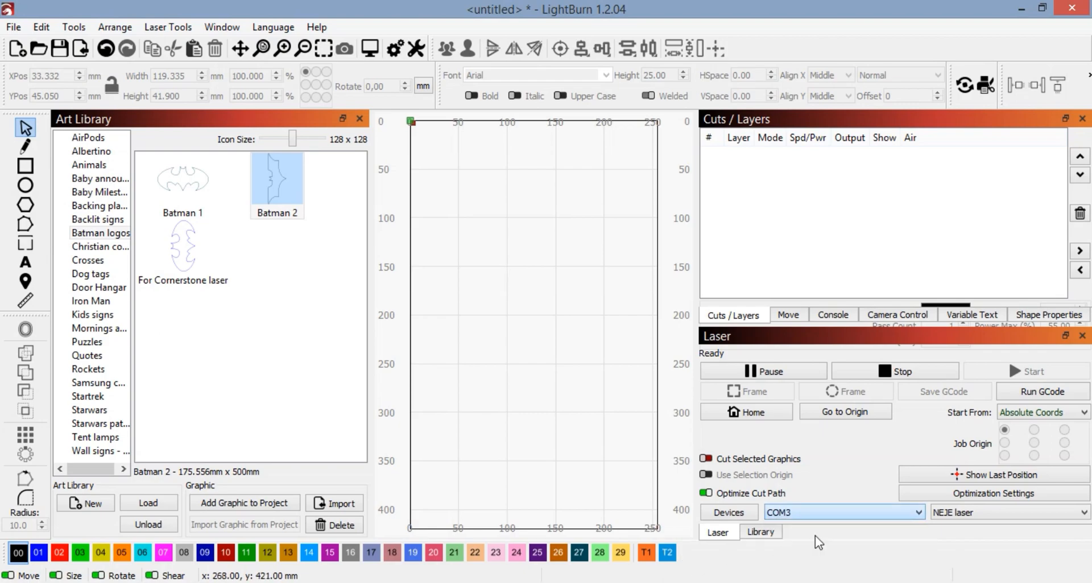
# Step: Send the NEJE laser head to its home position
pyautogui.click(788, 315)
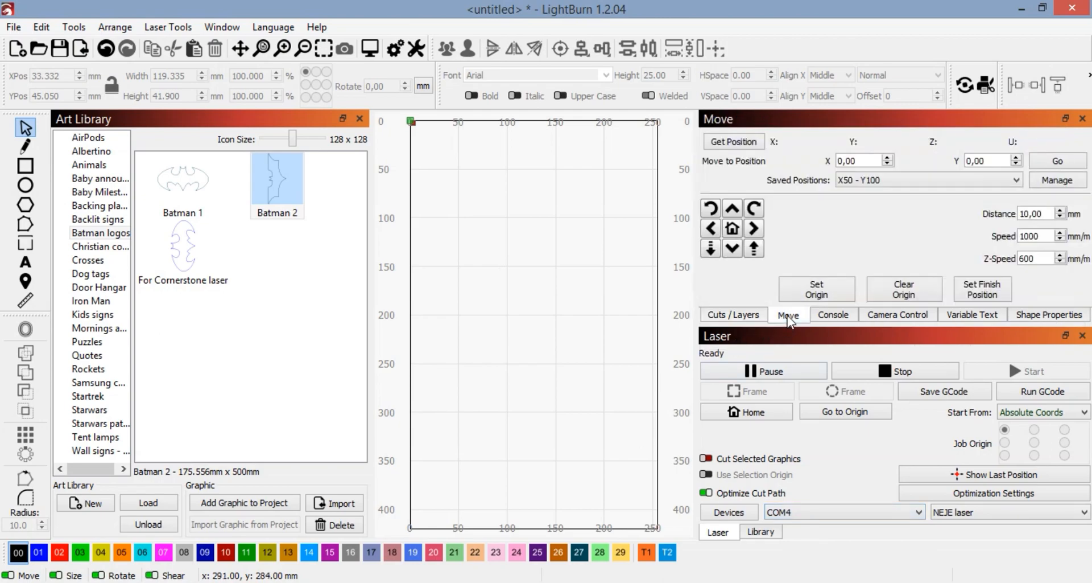
pyautogui.click(733, 230)
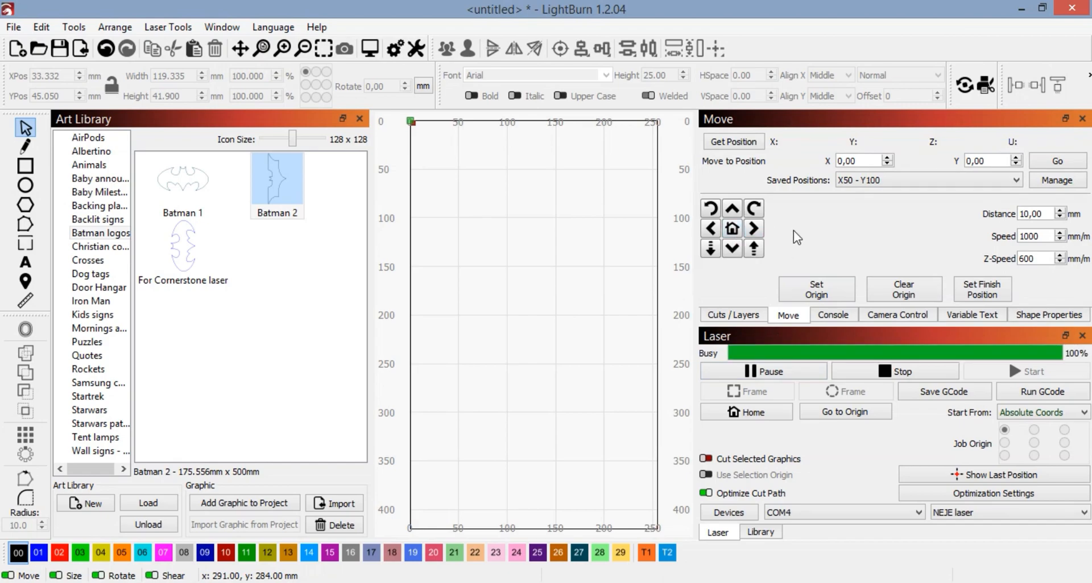
# Step: Import the Batman logo image from the Batman logo folder inside CNC Machine > Designs in Documents
pyautogui.click(13, 27)
pyautogui.click(42, 105)
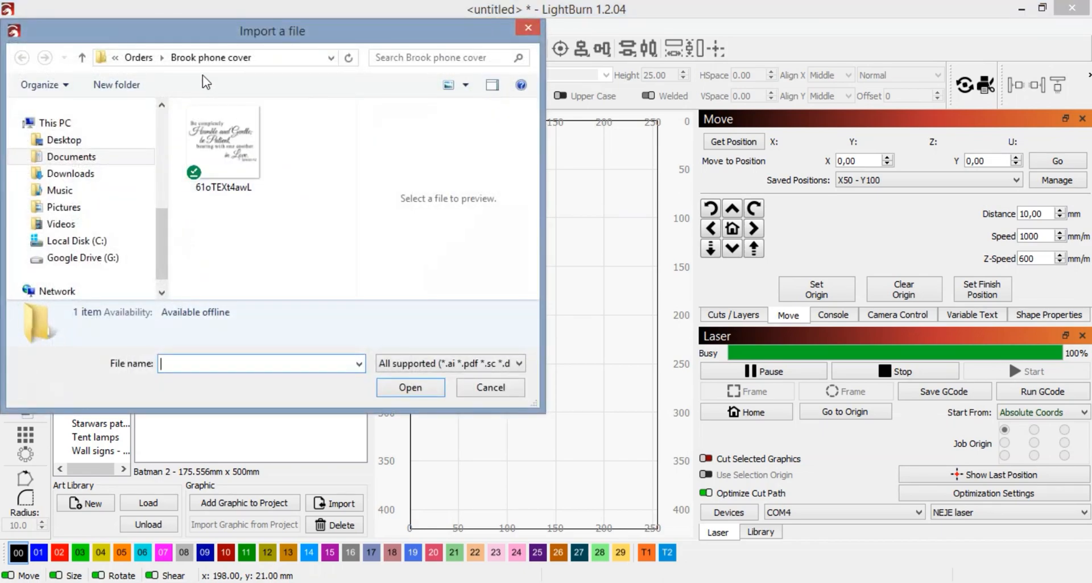
pyautogui.click(139, 57)
pyautogui.click(174, 59)
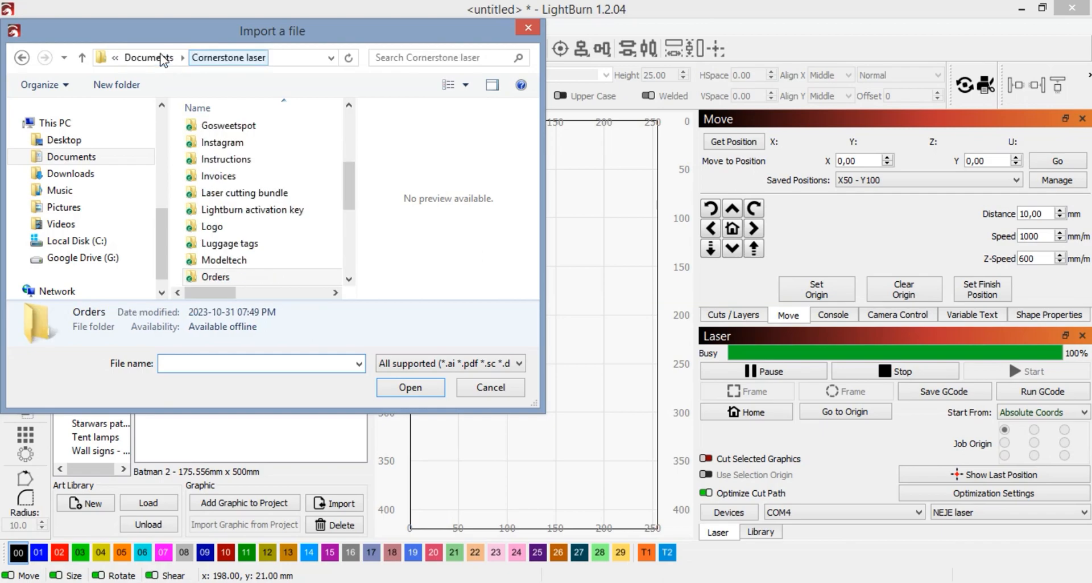
pyautogui.click(163, 60)
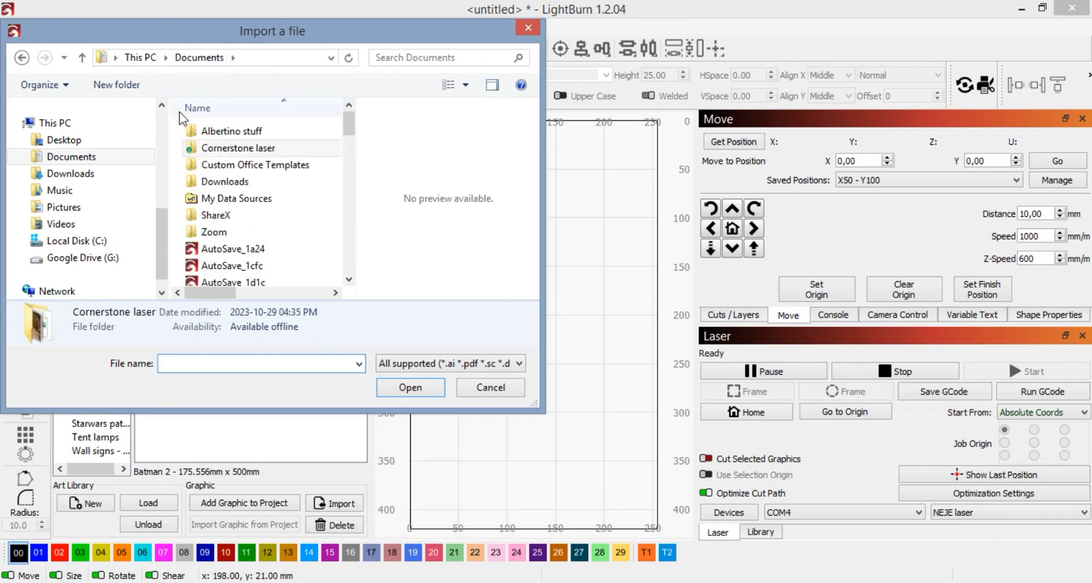
pyautogui.doubleClick(221, 132)
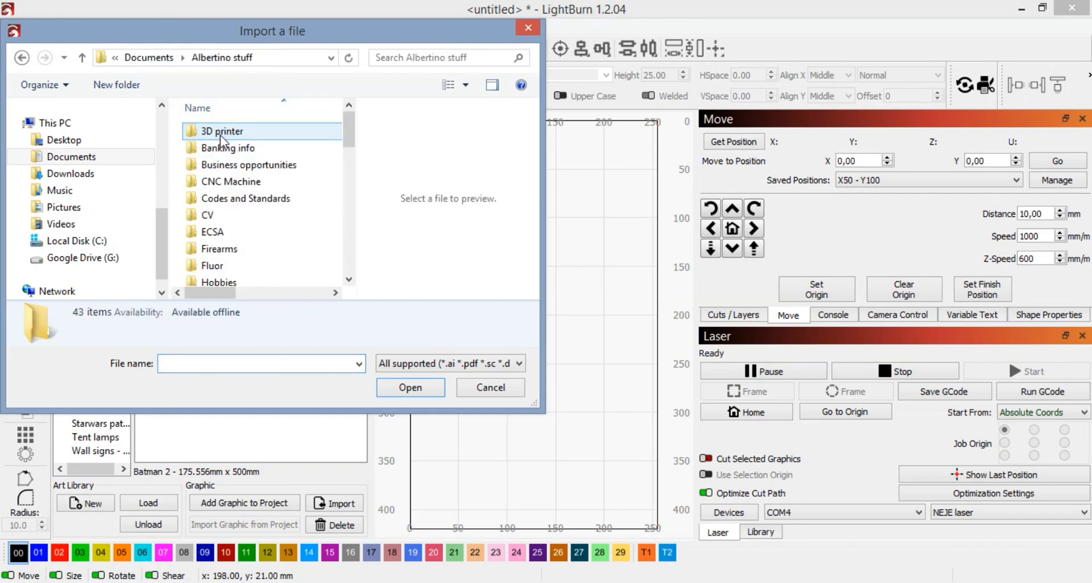
pyautogui.click(227, 181)
pyautogui.doubleClick(228, 181)
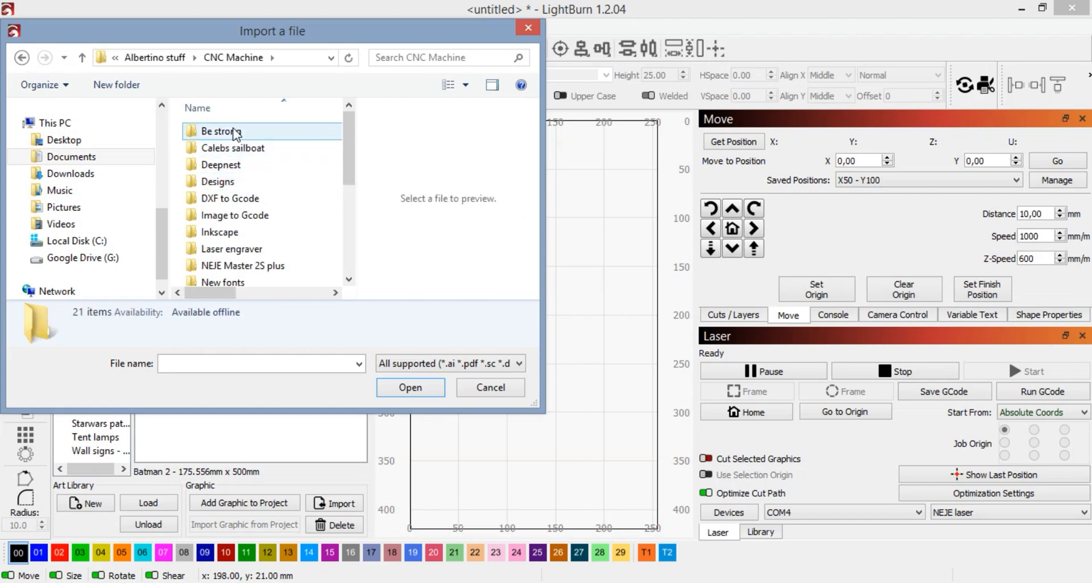
pyautogui.click(233, 182)
pyautogui.doubleClick(234, 182)
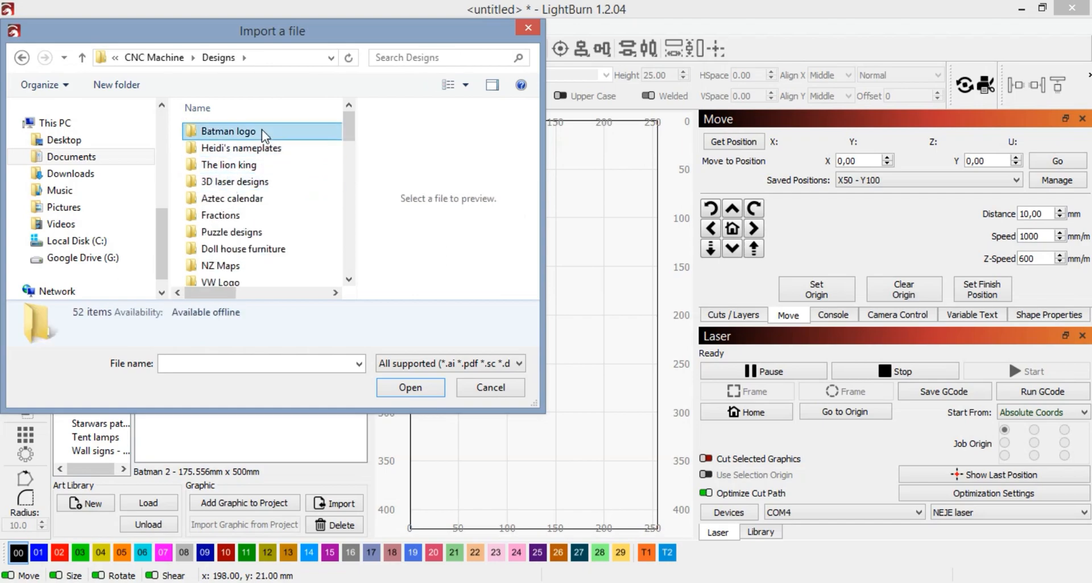
pyautogui.doubleClick(262, 130)
pyautogui.click(235, 170)
pyautogui.click(401, 387)
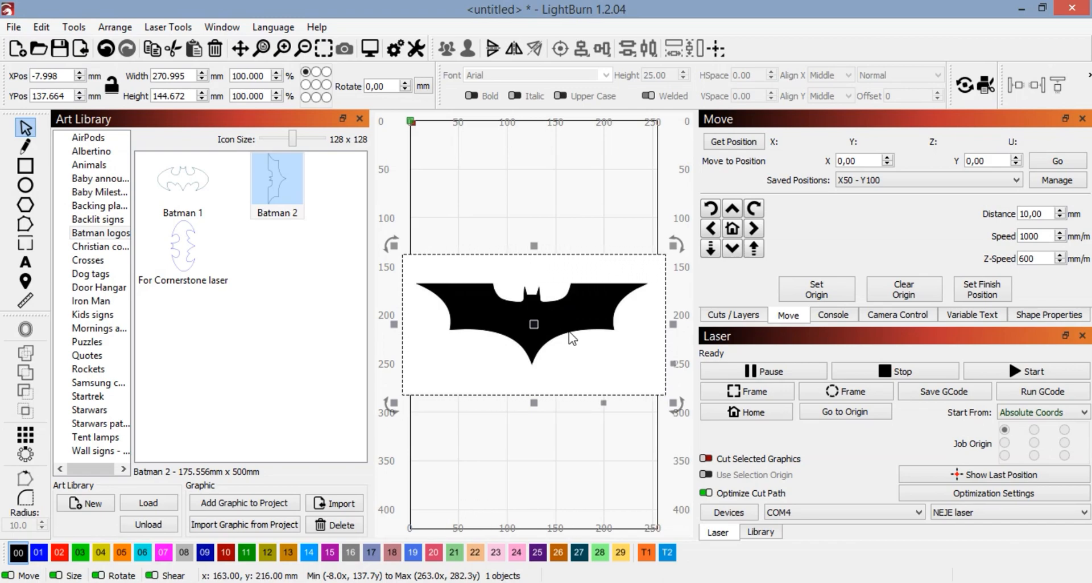
# Step: Trace the imported Batman image into a vector outline with threshold 128, deleting the image after the trace
pyautogui.rightClick(572, 325)
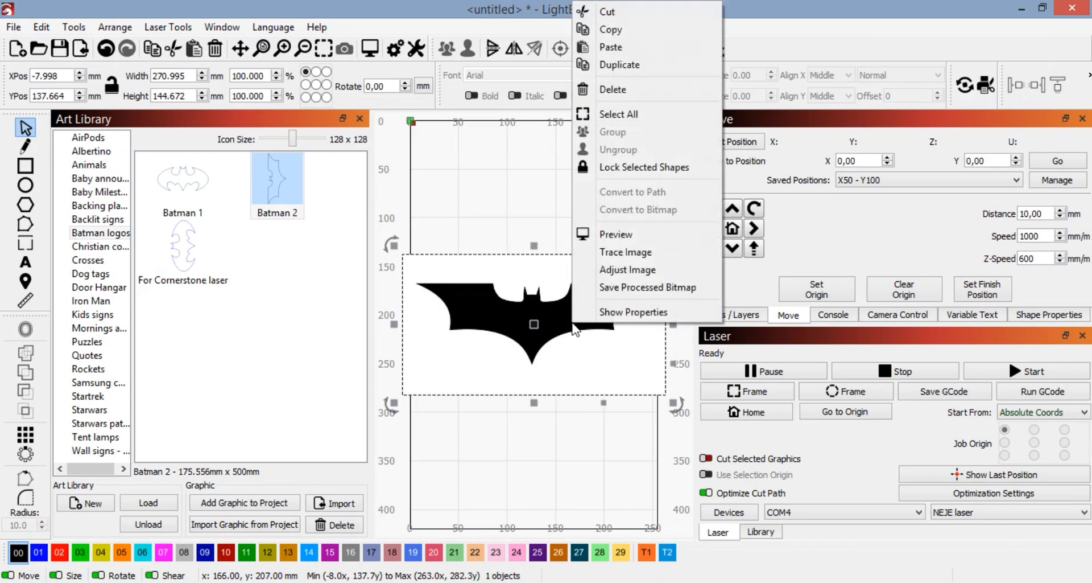
pyautogui.click(625, 251)
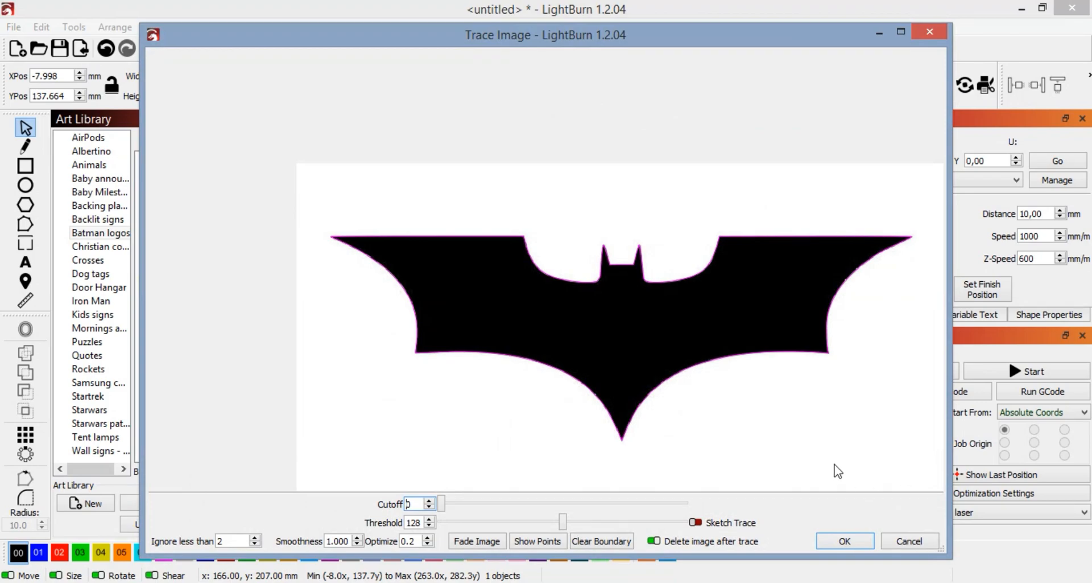
pyautogui.click(844, 541)
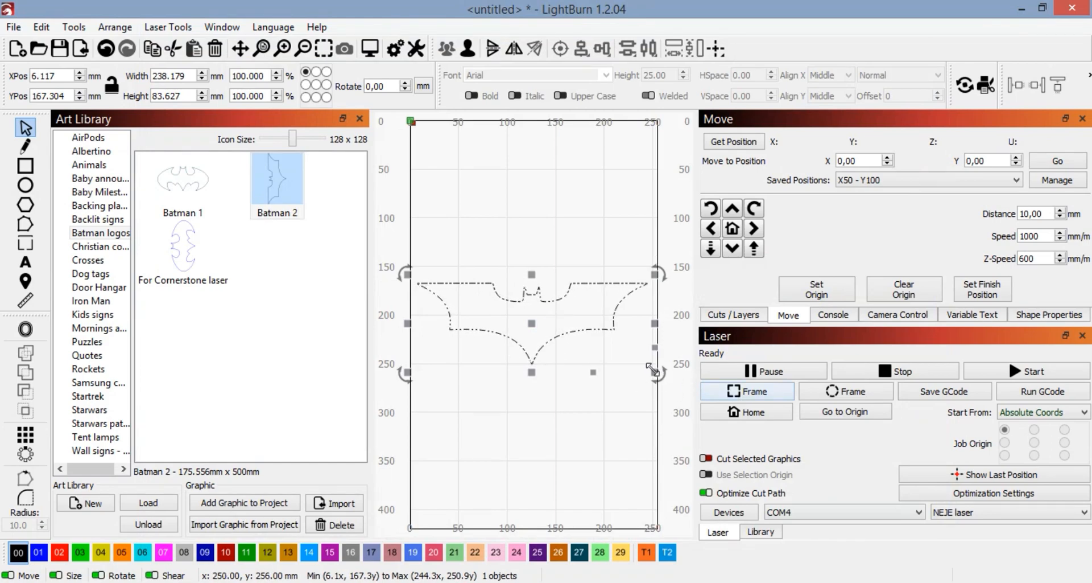
# Step: Scale the traced Batman outline down to about 164 by 57 mm and place it near the origin at about X 33, Y 43
pyautogui.moveTo(655, 373); pyautogui.dragTo(499, 267)
pyautogui.scroll(-3, 551, 337)
pyautogui.scroll(3, 499, 268)
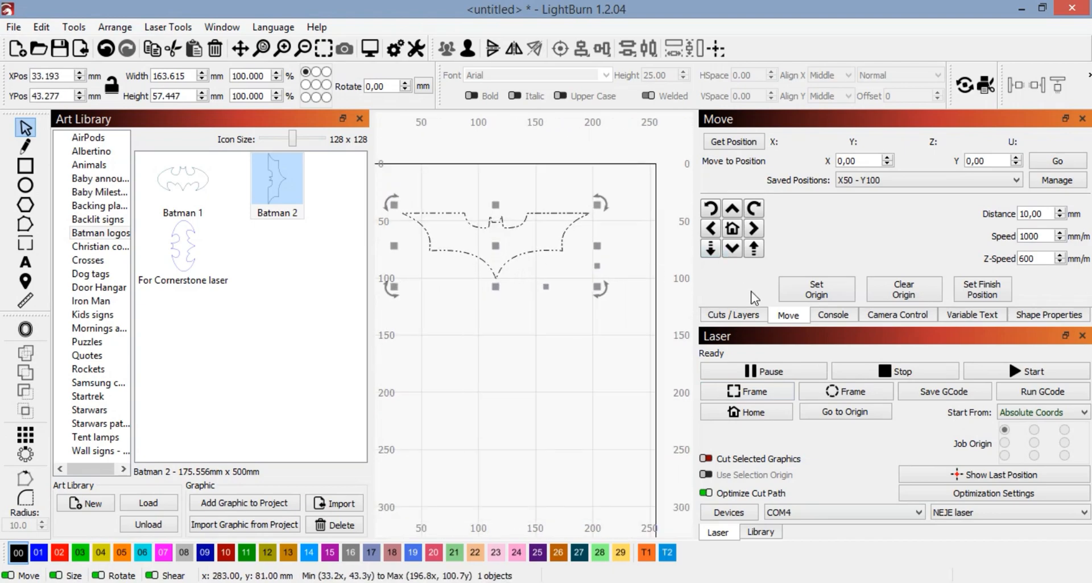
# Step: Choose Line mode for layer 00 and preview the outline's cutting path
pyautogui.click(734, 315)
pyautogui.click(818, 157)
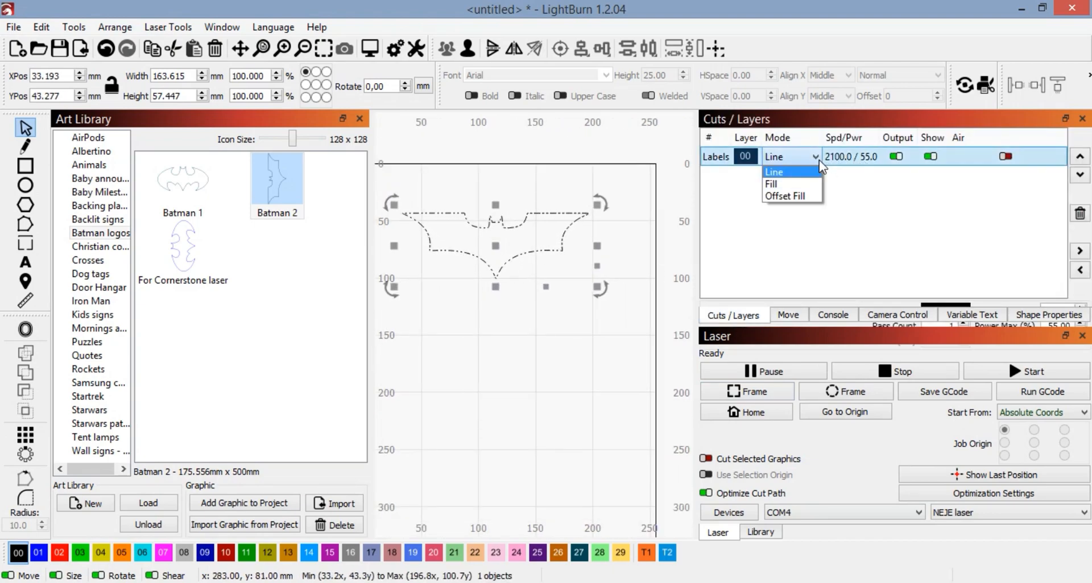
pyautogui.click(792, 173)
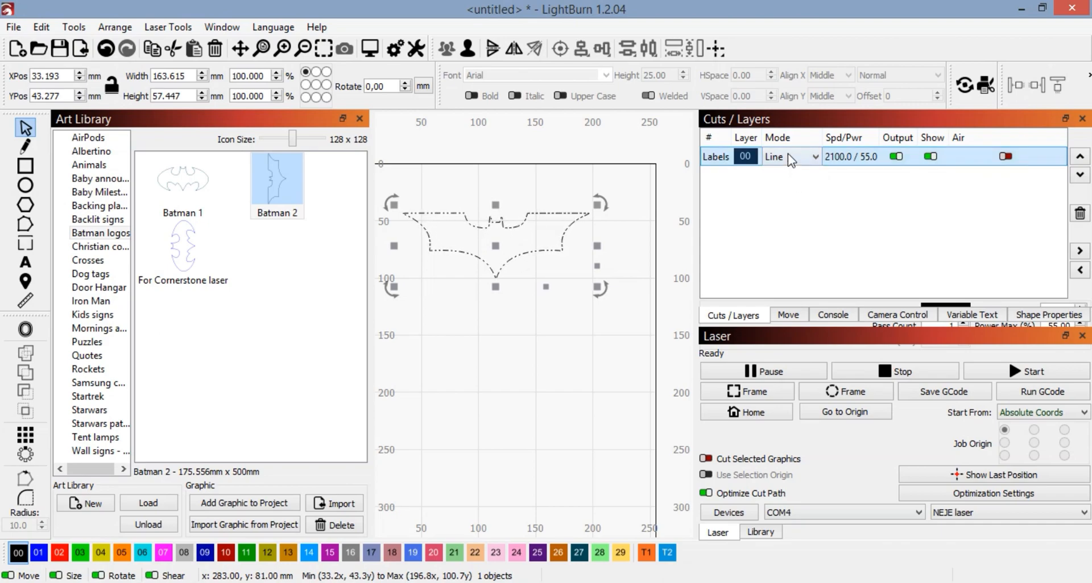
pyautogui.click(369, 49)
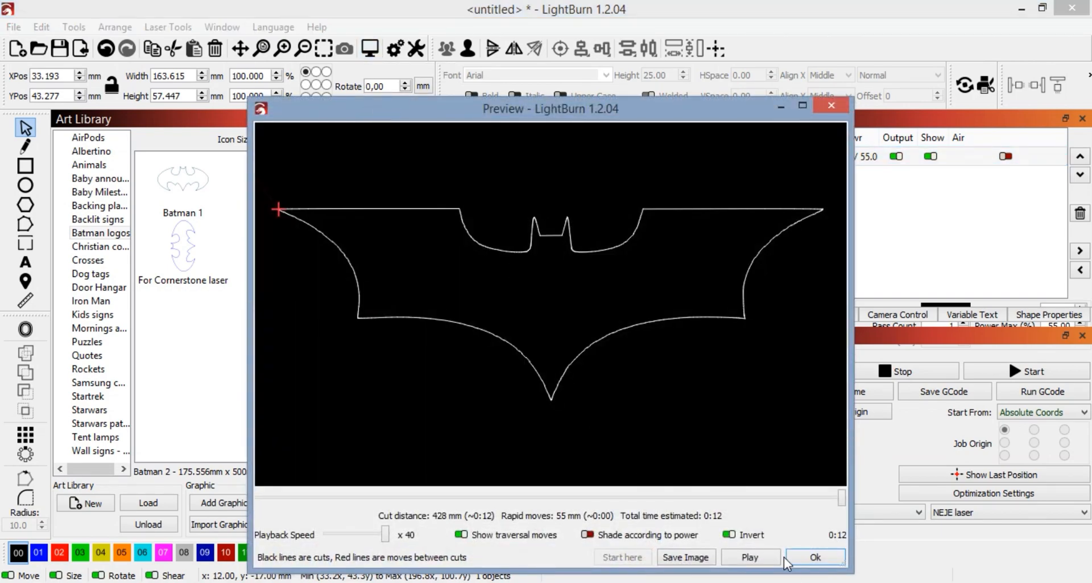
pyautogui.click(814, 557)
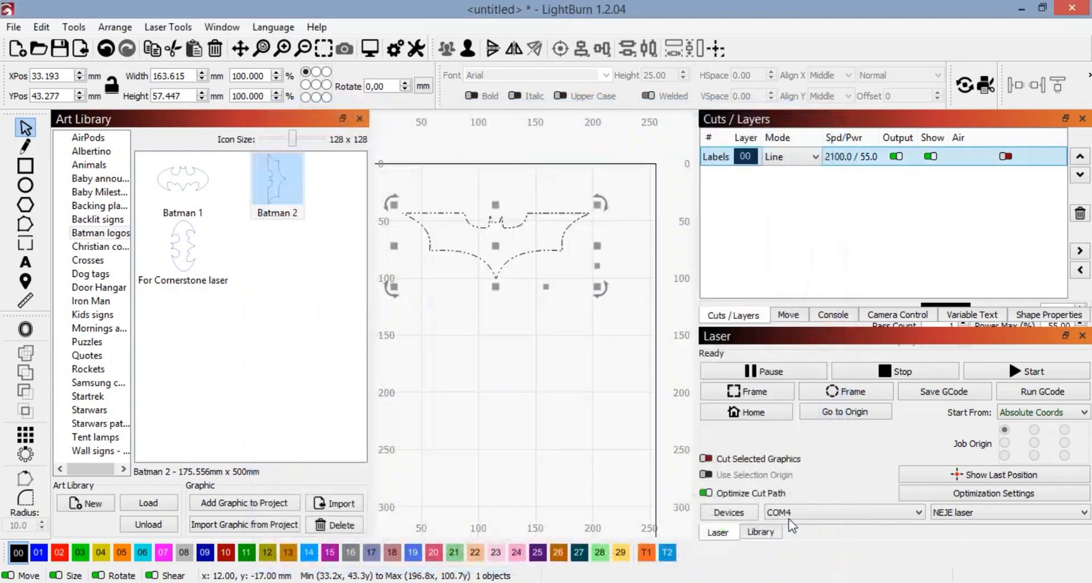
# Step: Switch layer 00 to Fill mode and preview the filled Batman engraving
pyautogui.click(810, 155)
pyautogui.click(792, 182)
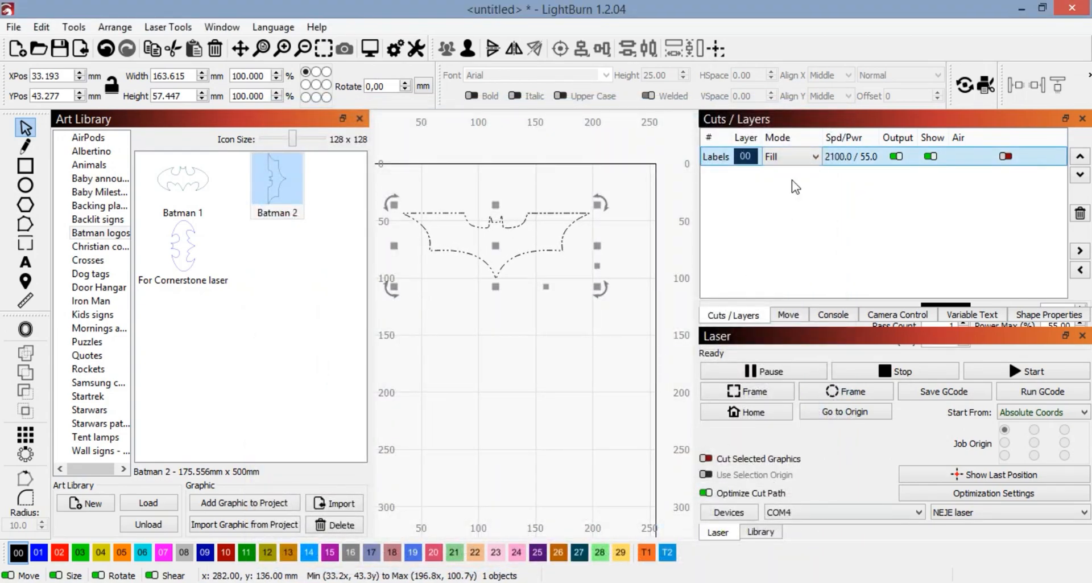
pyautogui.click(370, 49)
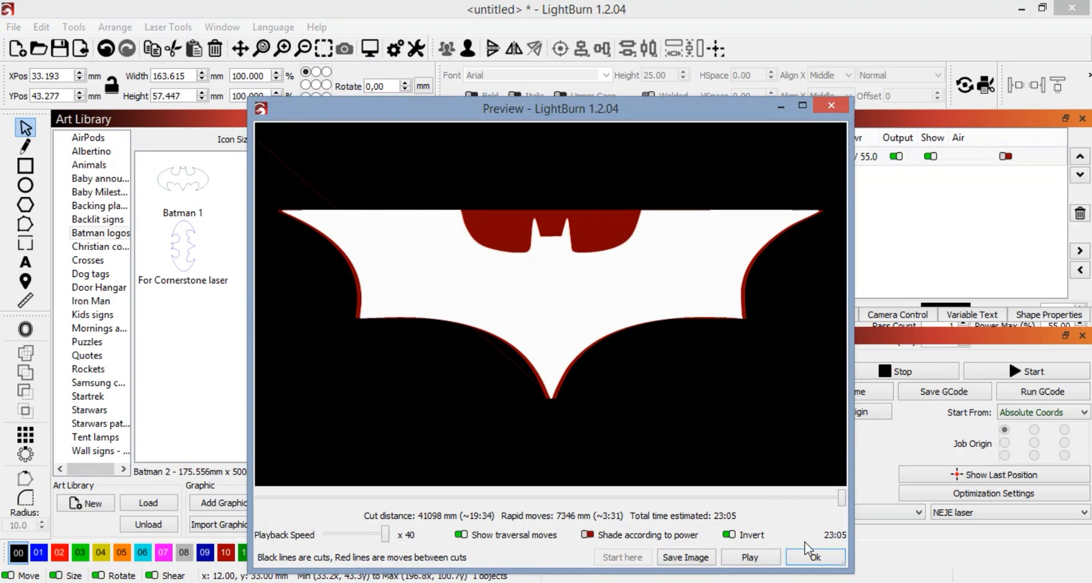
pyautogui.click(813, 558)
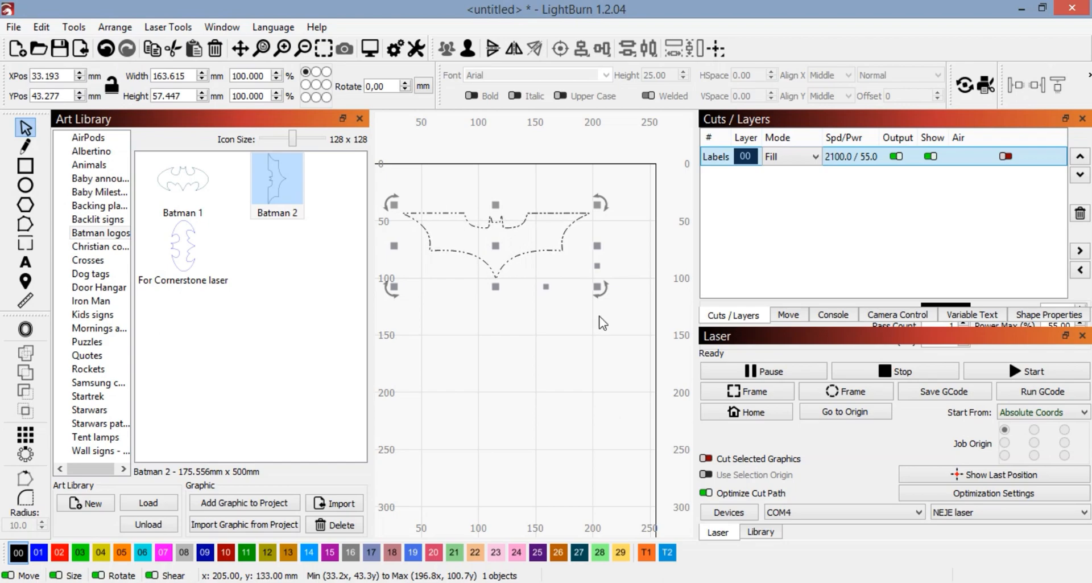
# Step: Frame the Batman outline on the workpiece and start the laser job with layer 00 in Line mode
pyautogui.scroll(-3, 599, 285)
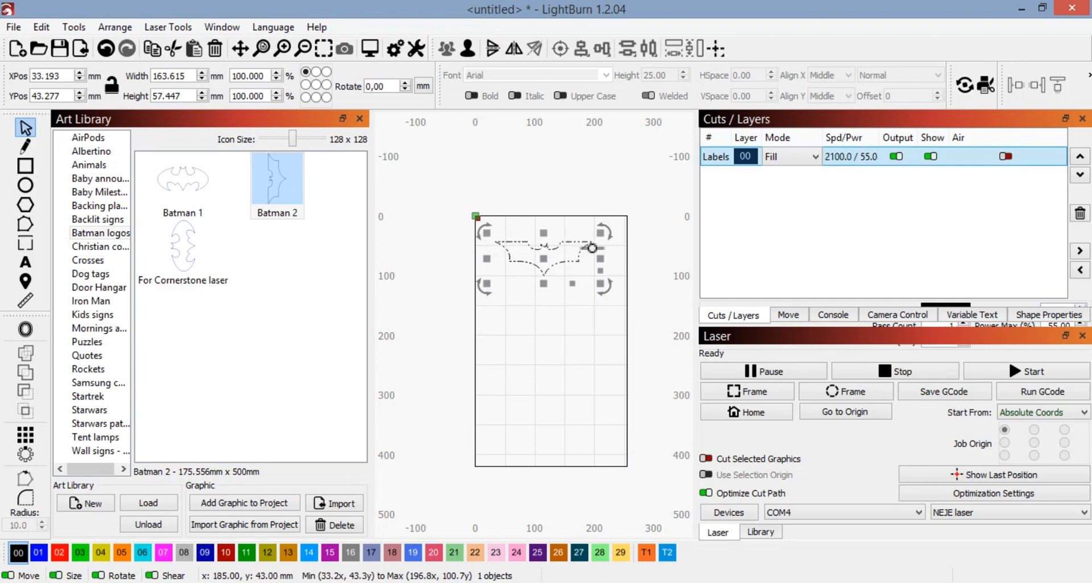
pyautogui.scroll(3, 560, 251)
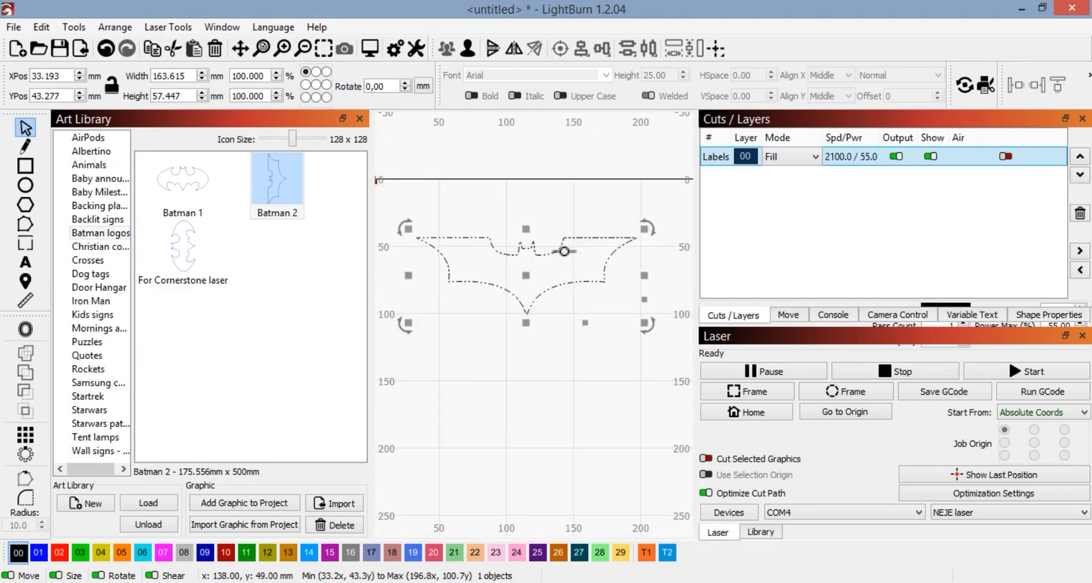
pyautogui.scroll(-2, 564, 251)
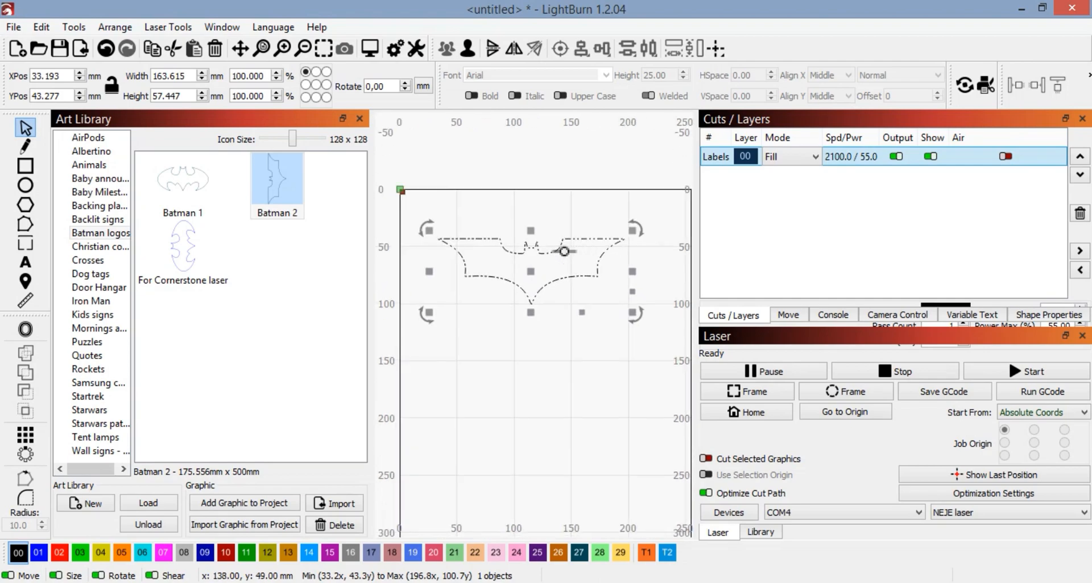
pyautogui.click(752, 391)
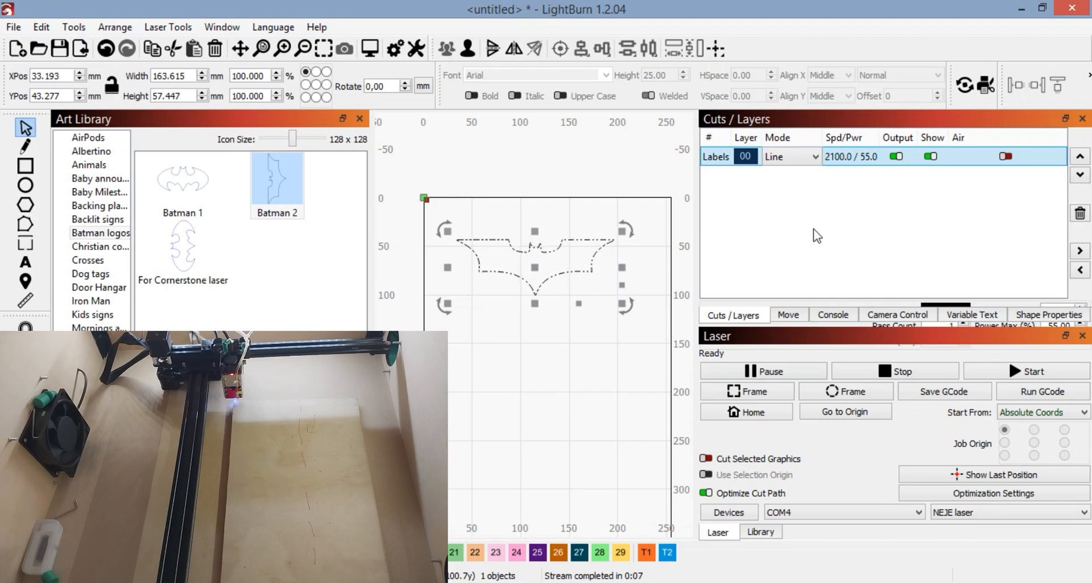
pyautogui.click(1030, 371)
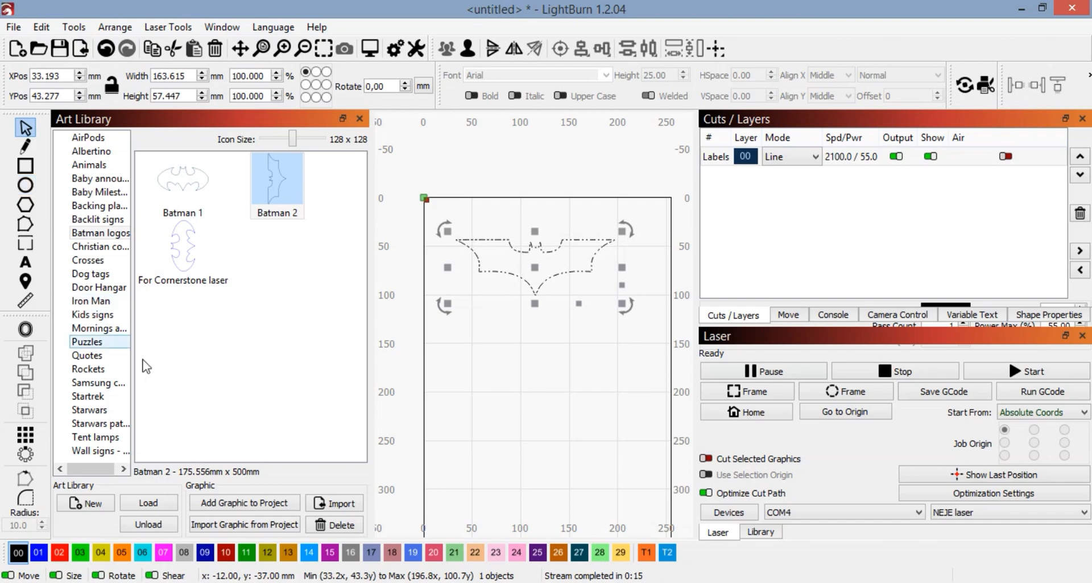
# Step: Assign the Black cardboard Cut preset from the material library to layer 00
pyautogui.click(765, 533)
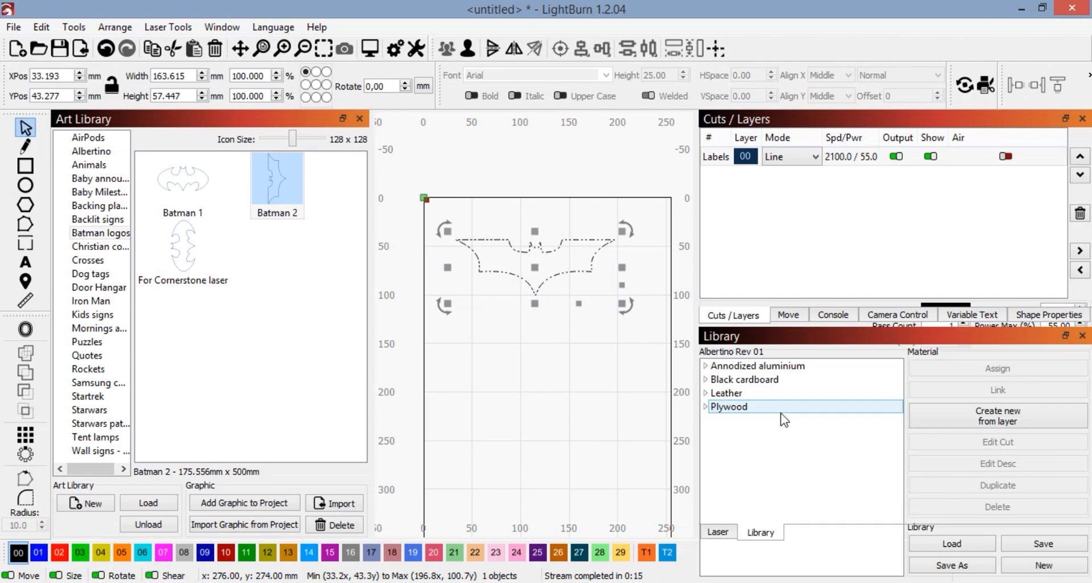
pyautogui.click(707, 380)
pyautogui.click(715, 392)
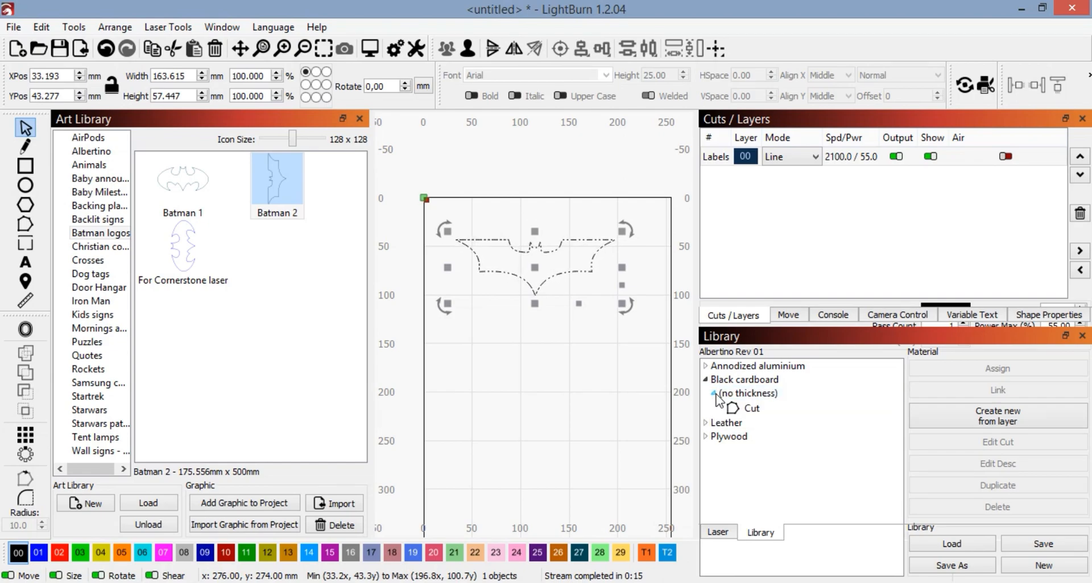
pyautogui.click(751, 410)
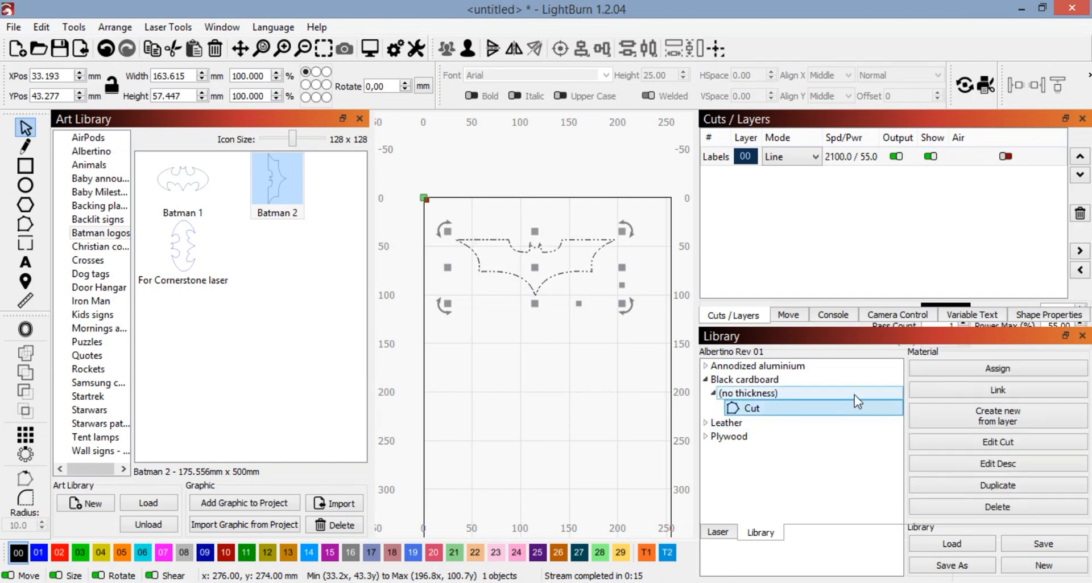
pyautogui.click(988, 371)
pyautogui.click(852, 162)
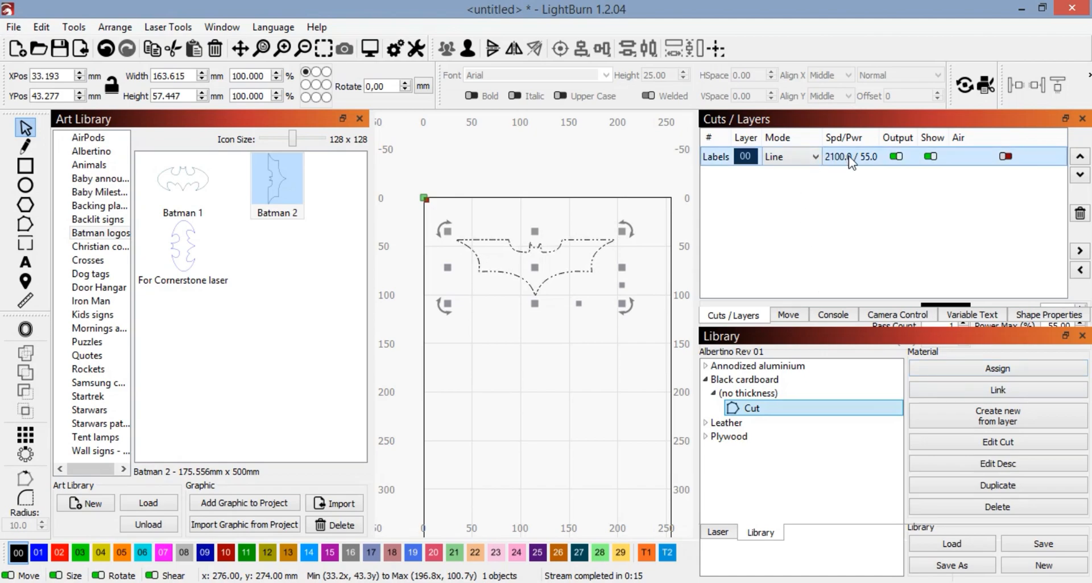
pyautogui.click(998, 368)
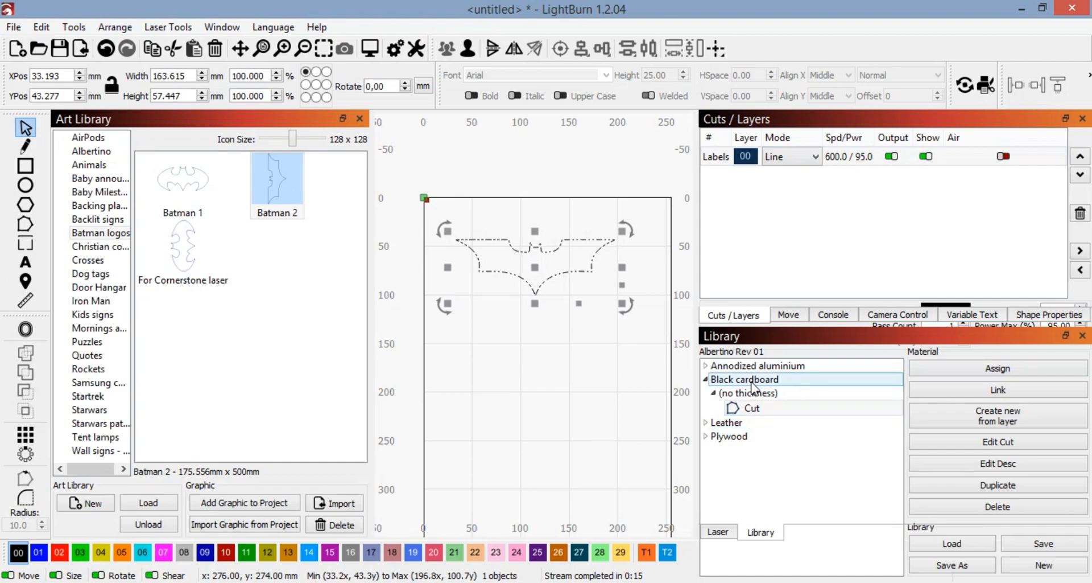
# Step: Look through the Leather and Plywood presets in the material library
pyautogui.click(706, 422)
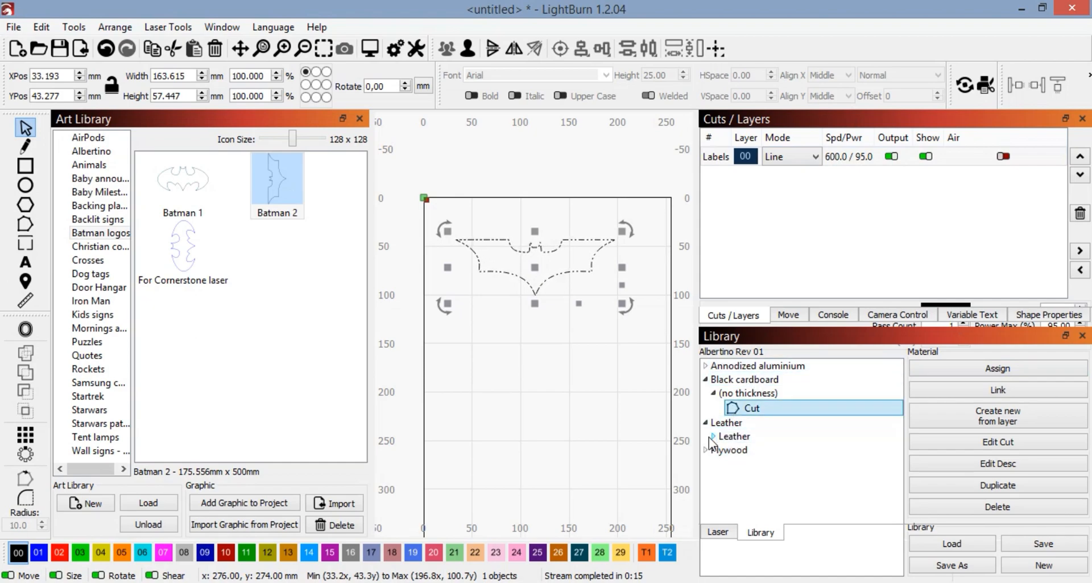
pyautogui.click(713, 436)
pyautogui.click(710, 466)
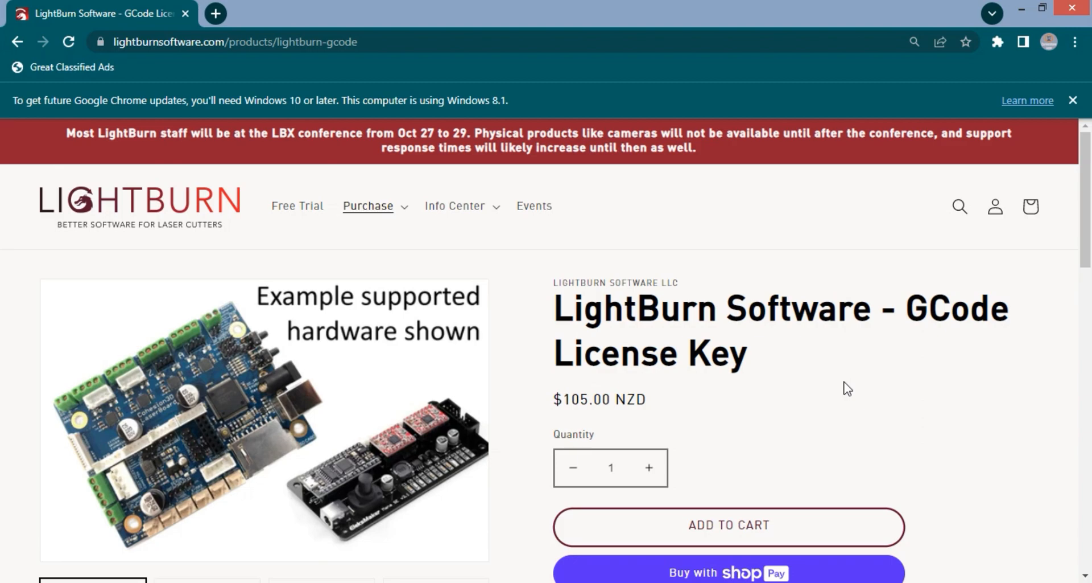
# Step: In Chrome, examine the price and description of the LightBurn GCode License Key on its product page
pyautogui.scroll(-5, 846, 387)
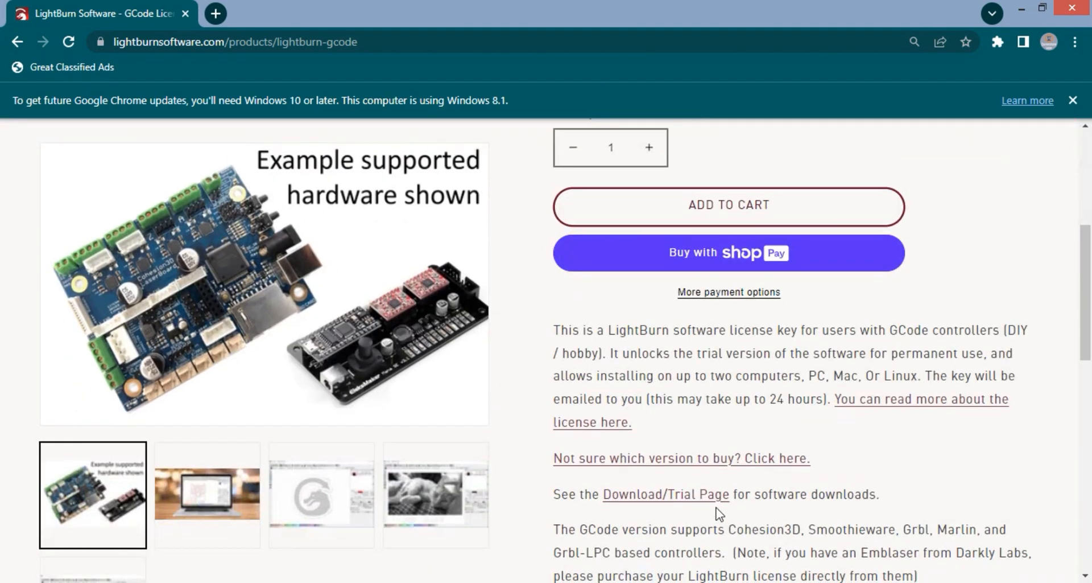
pyautogui.scroll(3, 836, 433)
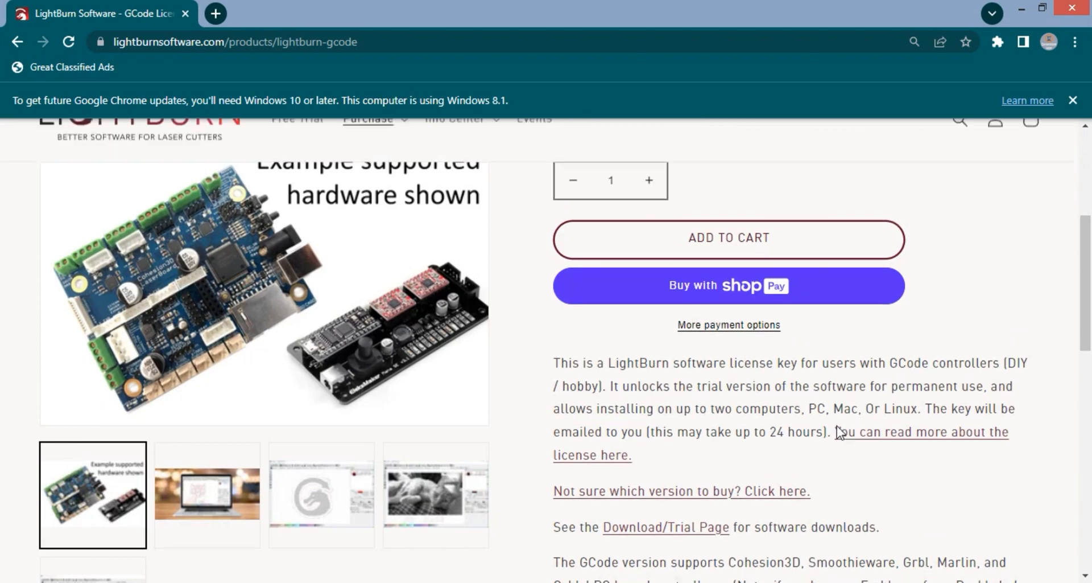
pyautogui.scroll(3, 839, 416)
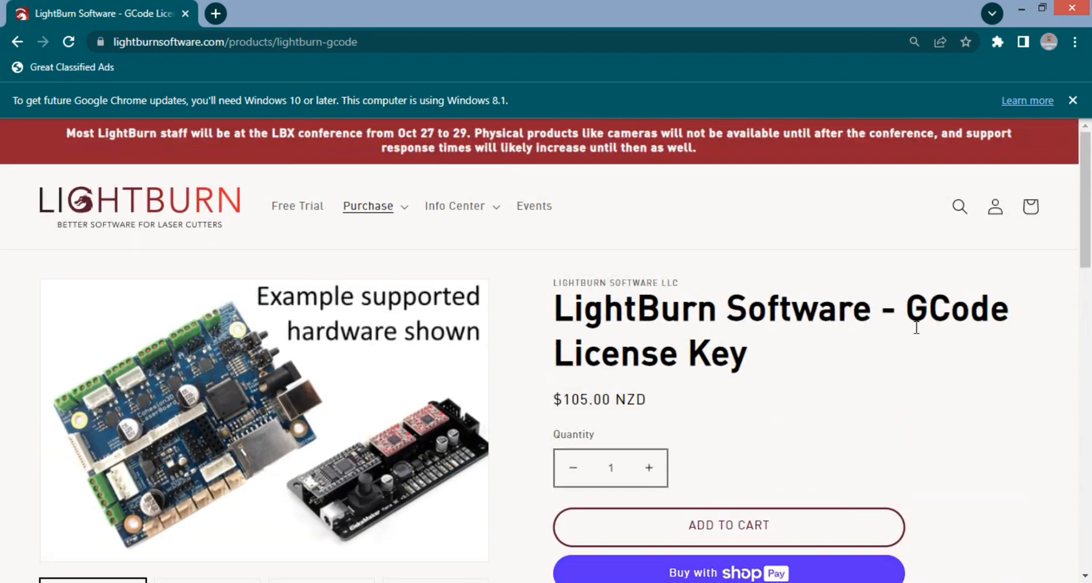